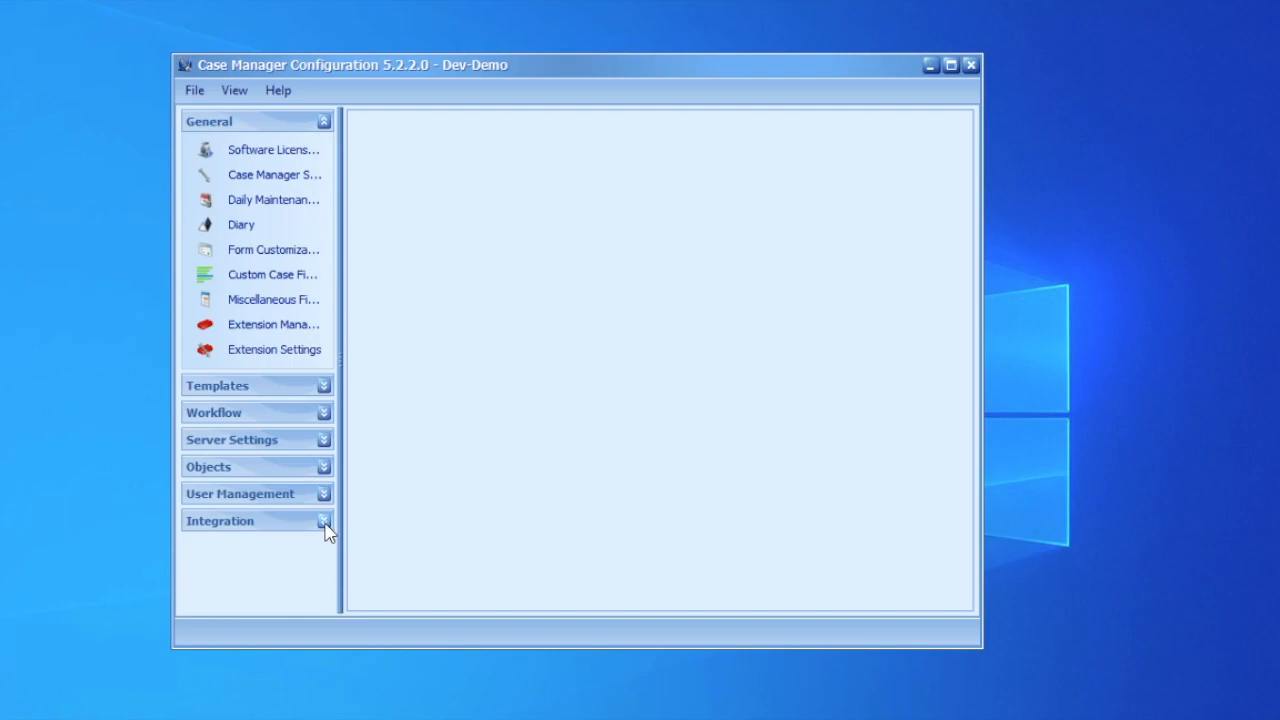
# Open the Web Call Actions list and start a new web call action.
pyautogui.click(288, 553)
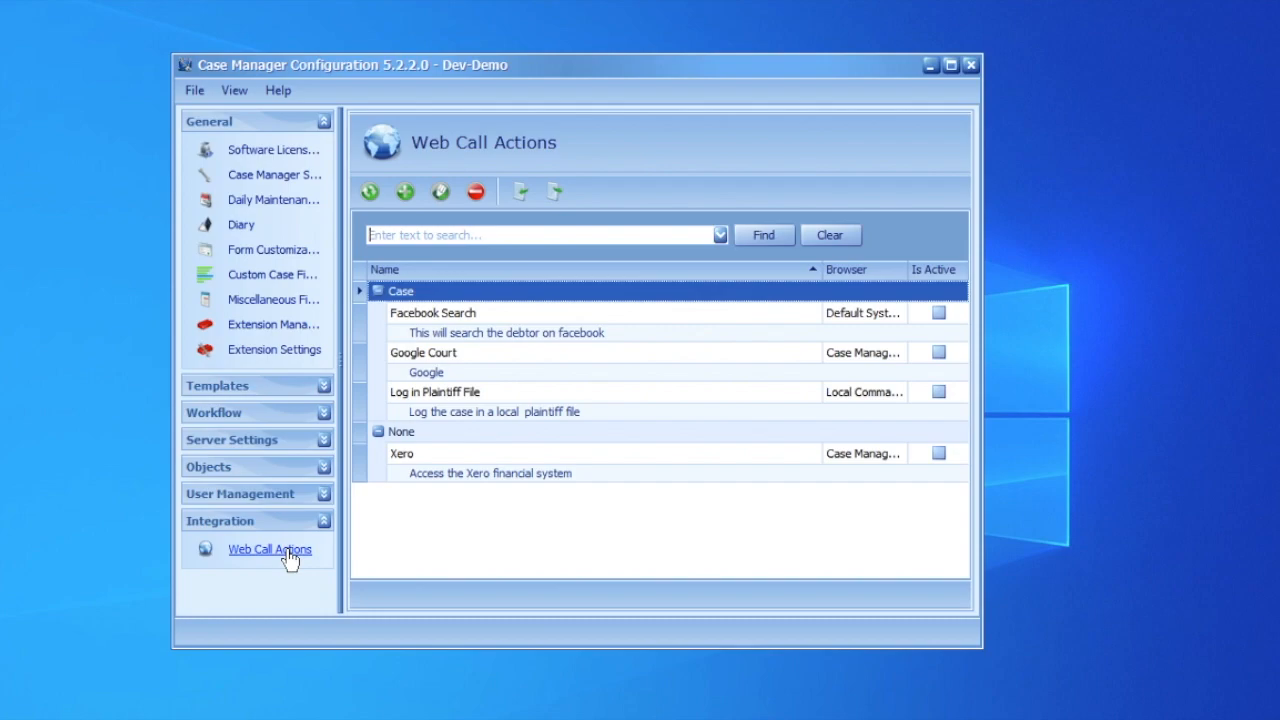
pyautogui.click(410, 203)
pyautogui.moveTo(712, 171); pyautogui.dragTo(606, 124)
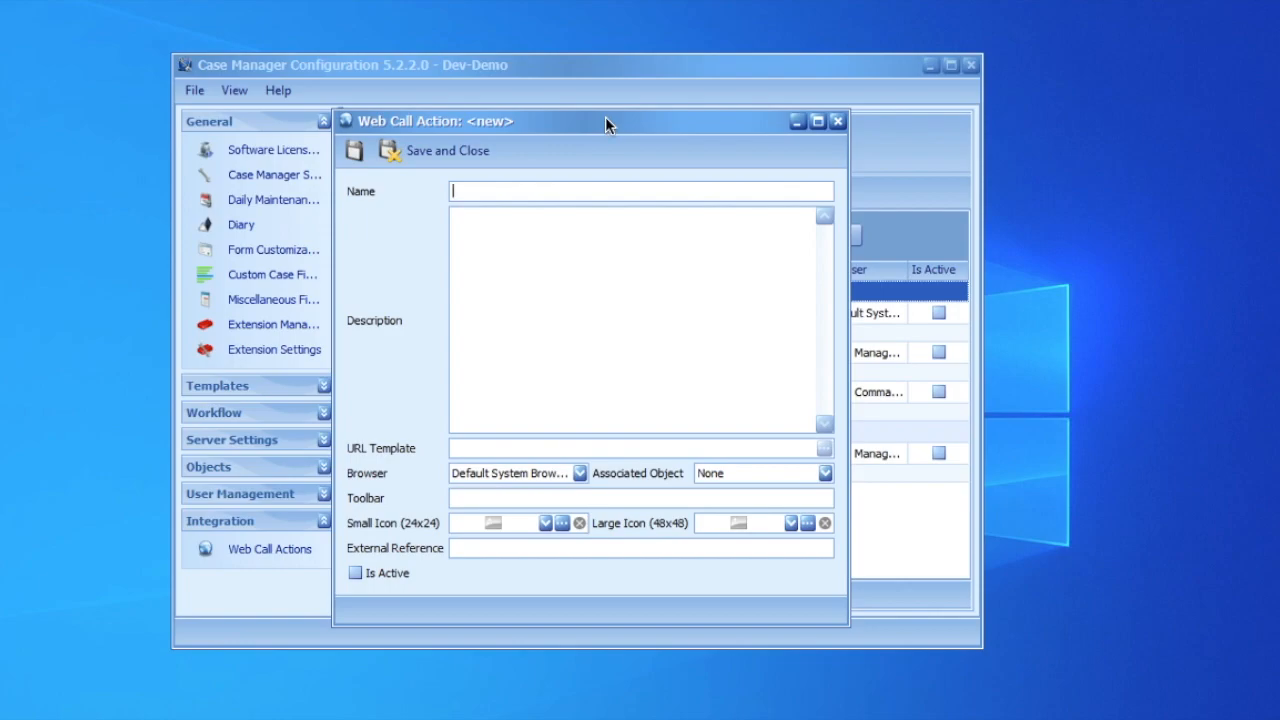
# Name the new web call action Verify ID number.
pyautogui.write('Verify ID number')
pyautogui.press('Tab')
# Enter the description "Verify that the ID number on the case is a valid South African ID number".
pyautogui.write('Verify ')
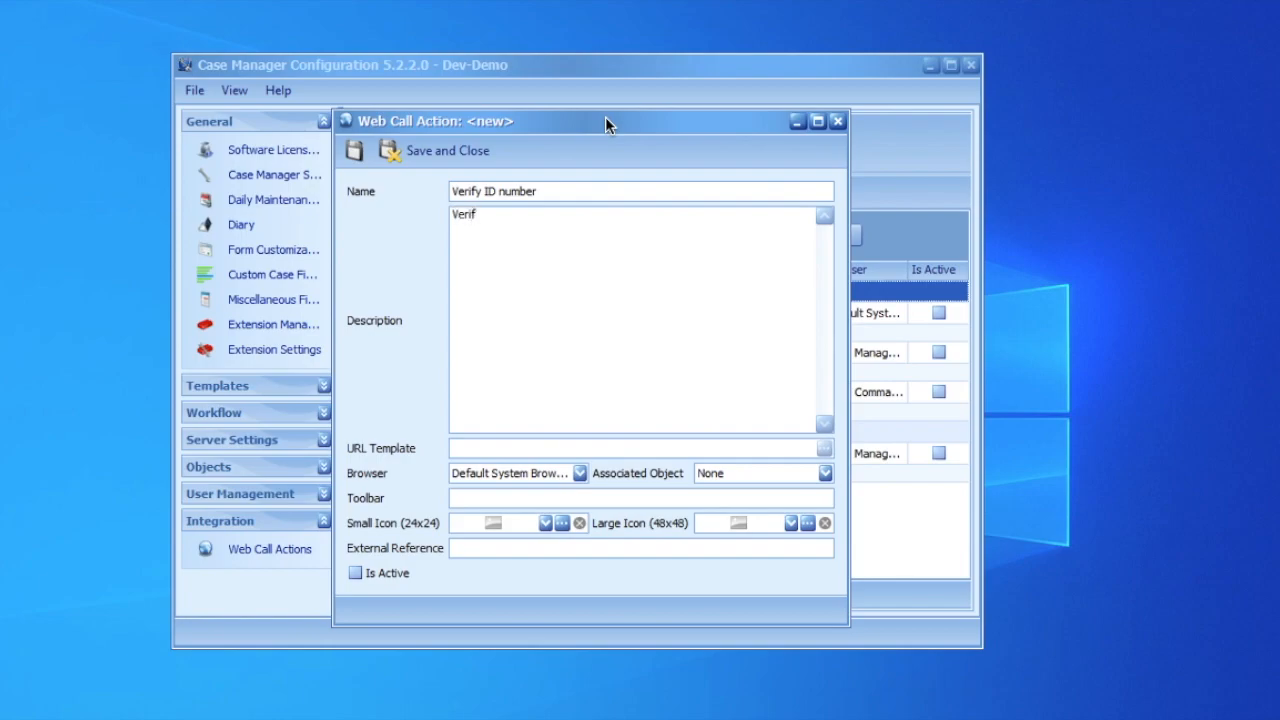
pyautogui.write('that the ID number on the cas')
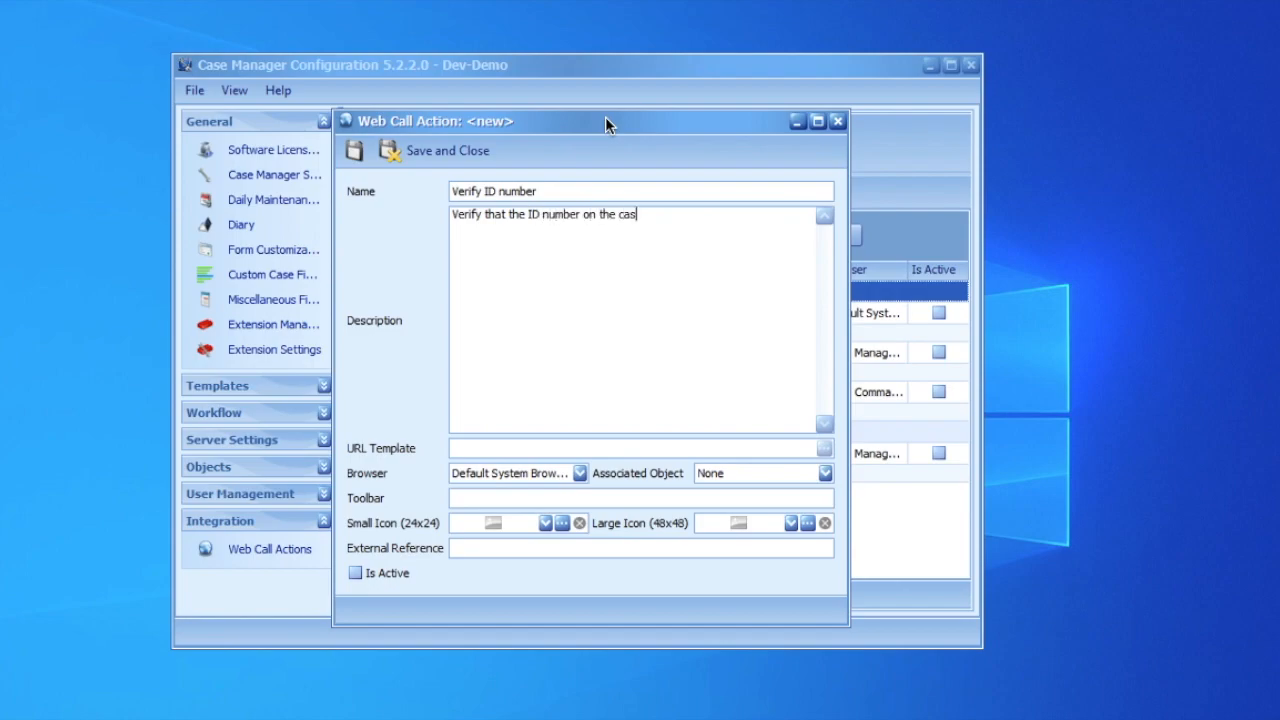
pyautogui.write('e is a valid South')
pyautogui.press('BackSpace')
pyautogui.press('BackSpace')
pyautogui.press('BackSpace')
pyautogui.write('outh African')
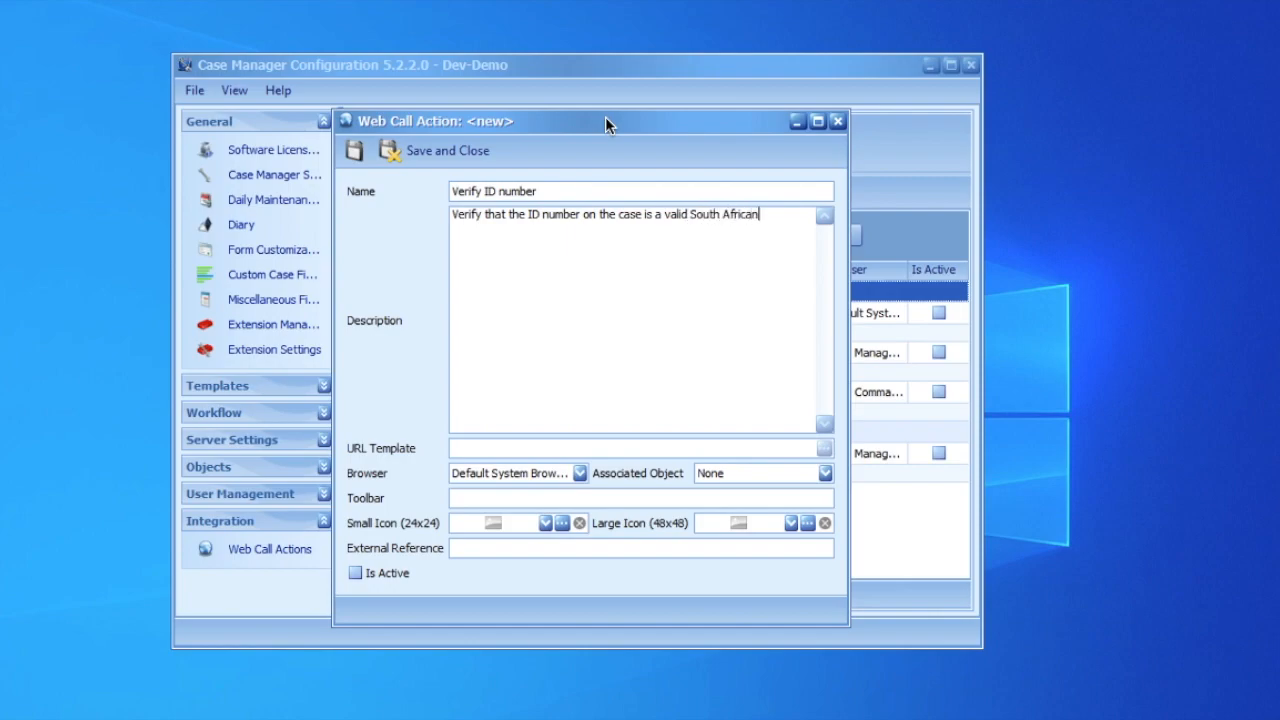
pyautogui.write(' ID number')
# Set the browser to Case Manager Internal Browser.
pyautogui.click(524, 474)
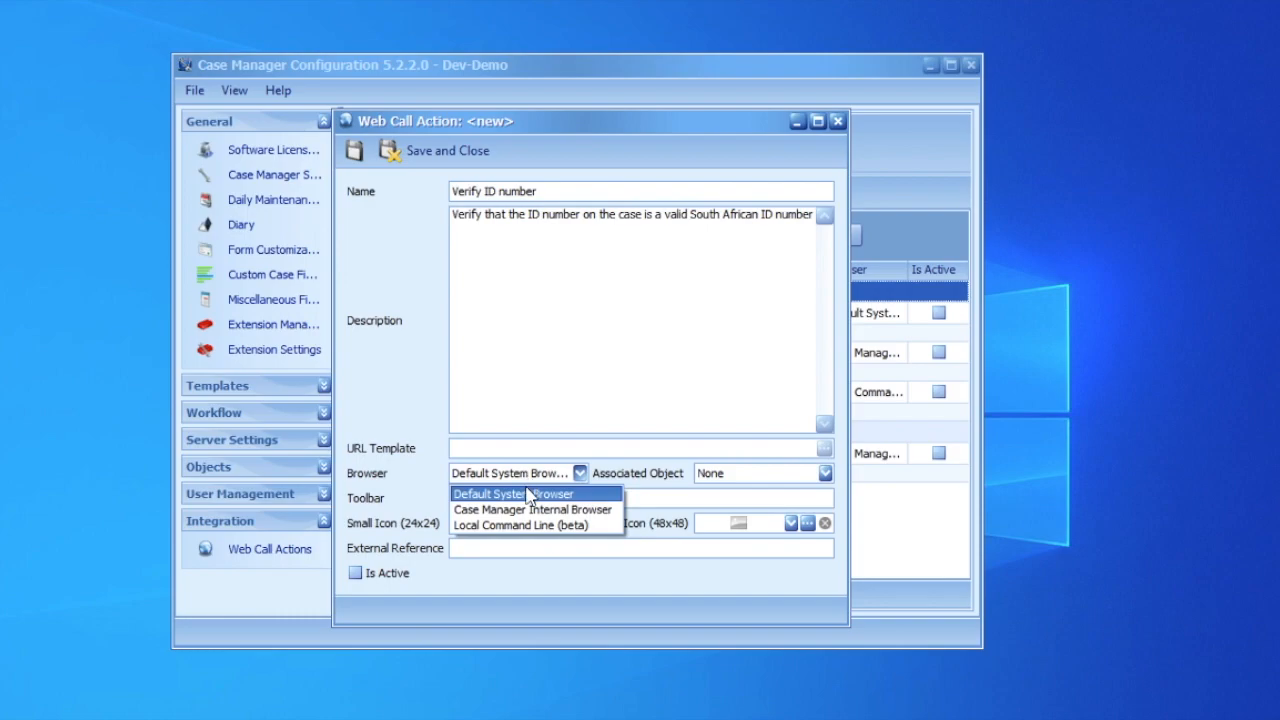
pyautogui.click(526, 489)
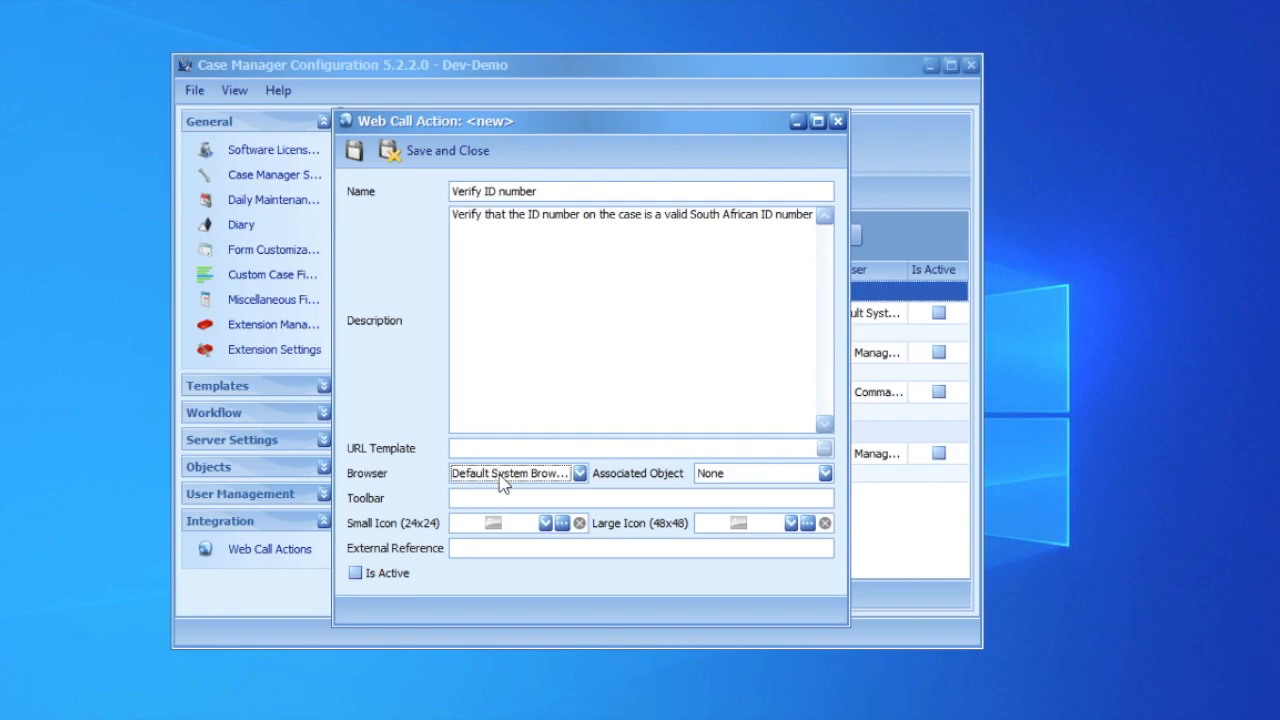
pyautogui.click(509, 479)
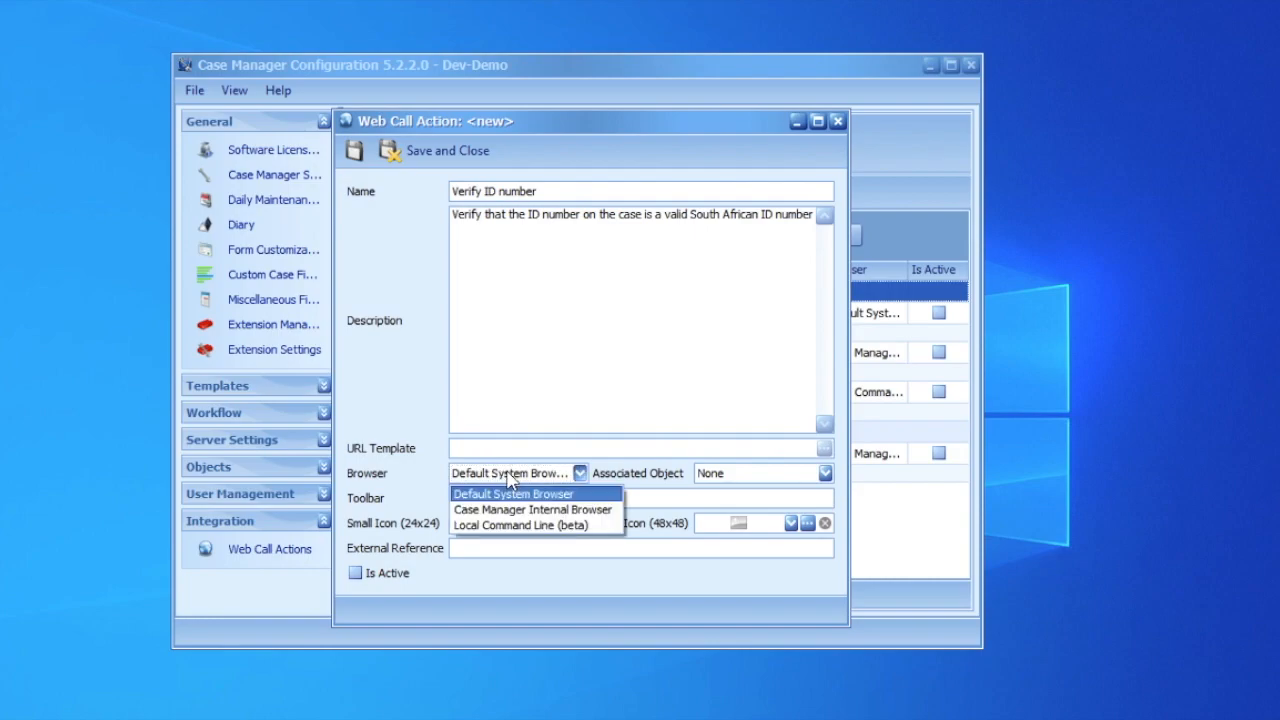
pyautogui.click(517, 510)
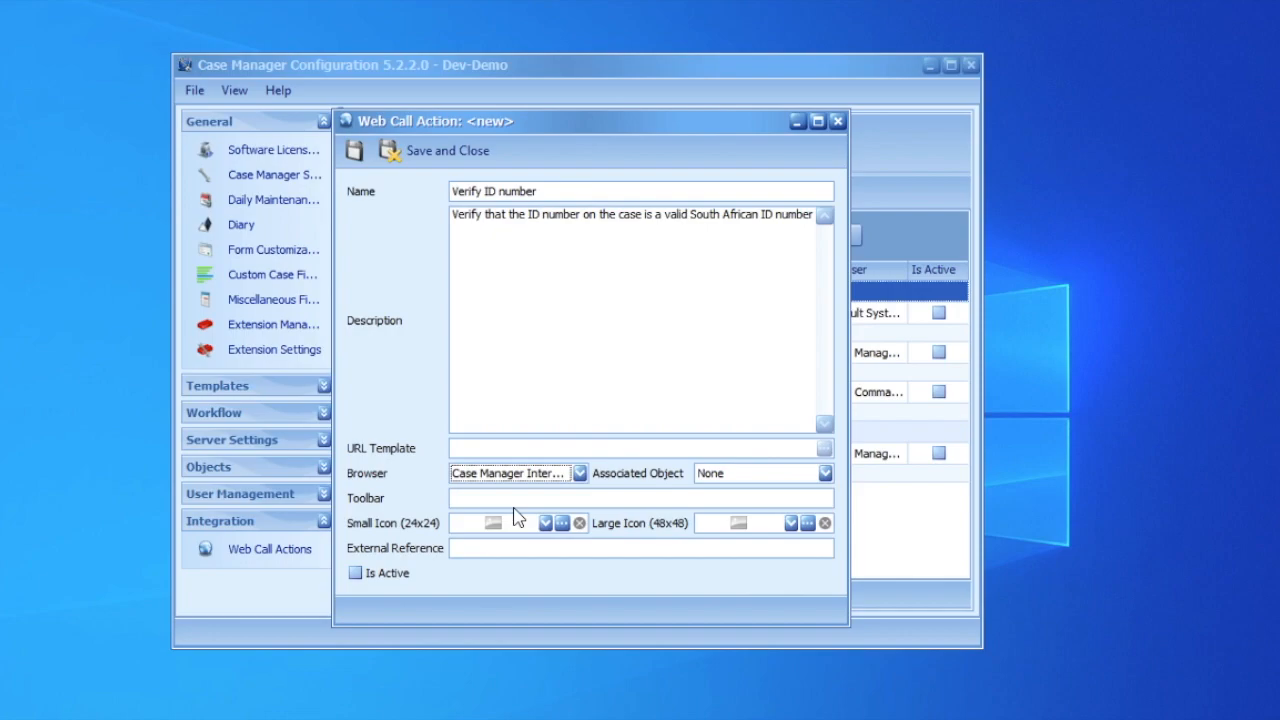
pyautogui.click(580, 475)
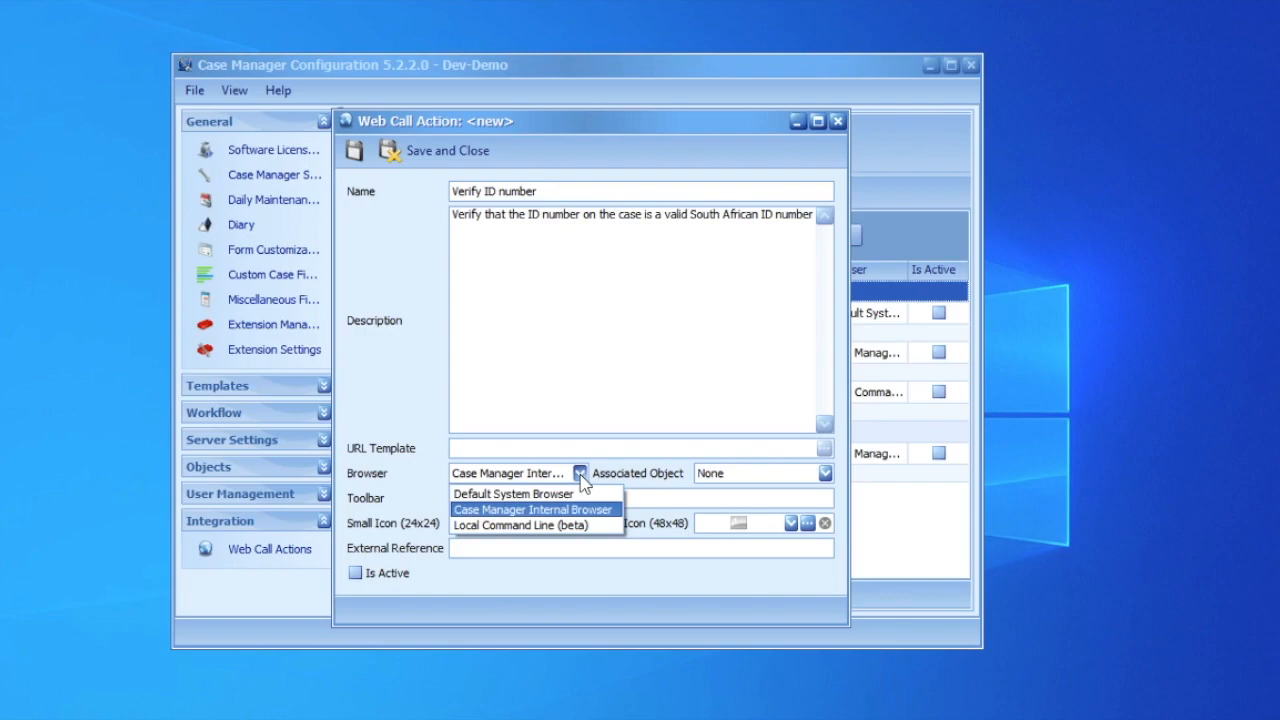
pyautogui.click(580, 476)
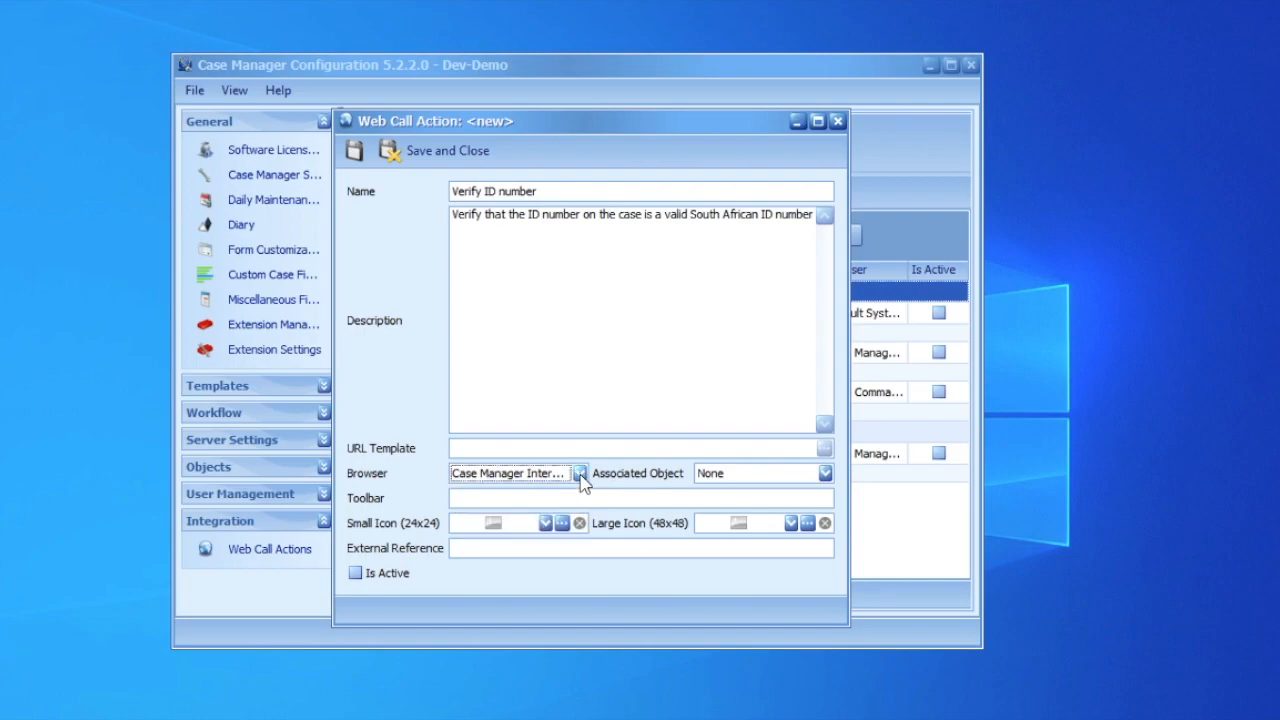
# Set the associated object to Case and the toolbar to Web Calls.
pyautogui.click(823, 476)
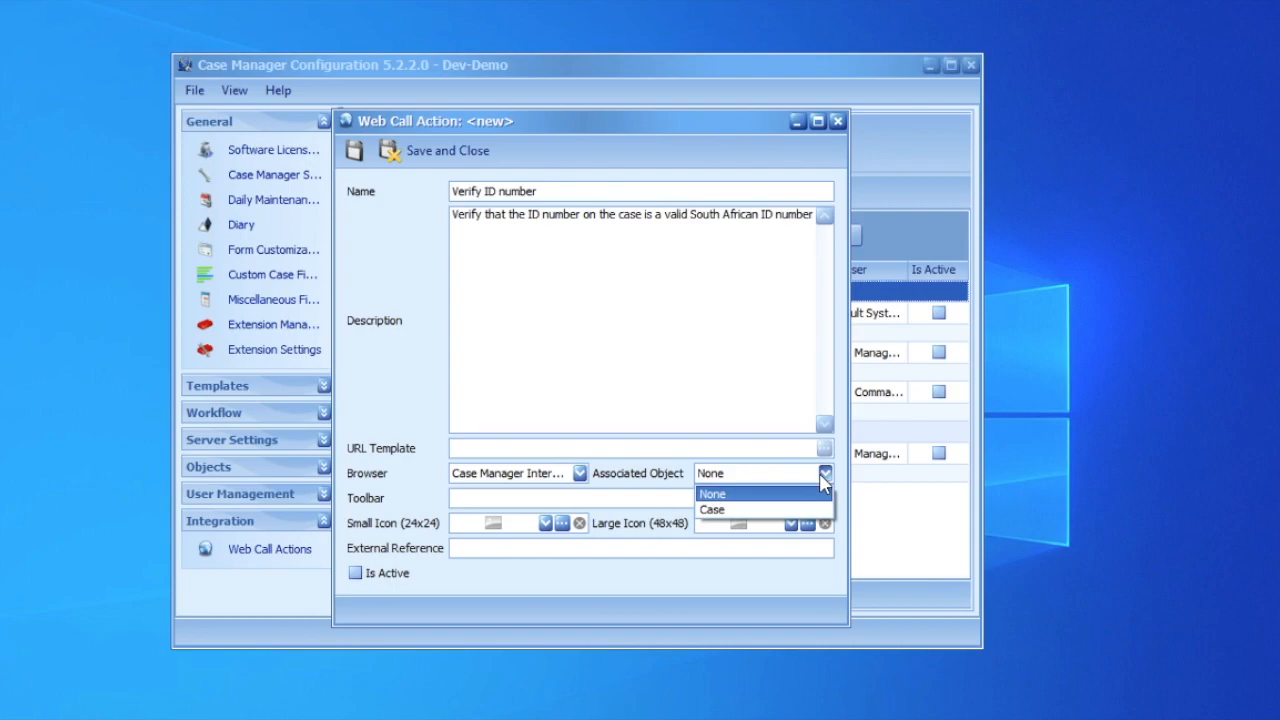
pyautogui.click(757, 510)
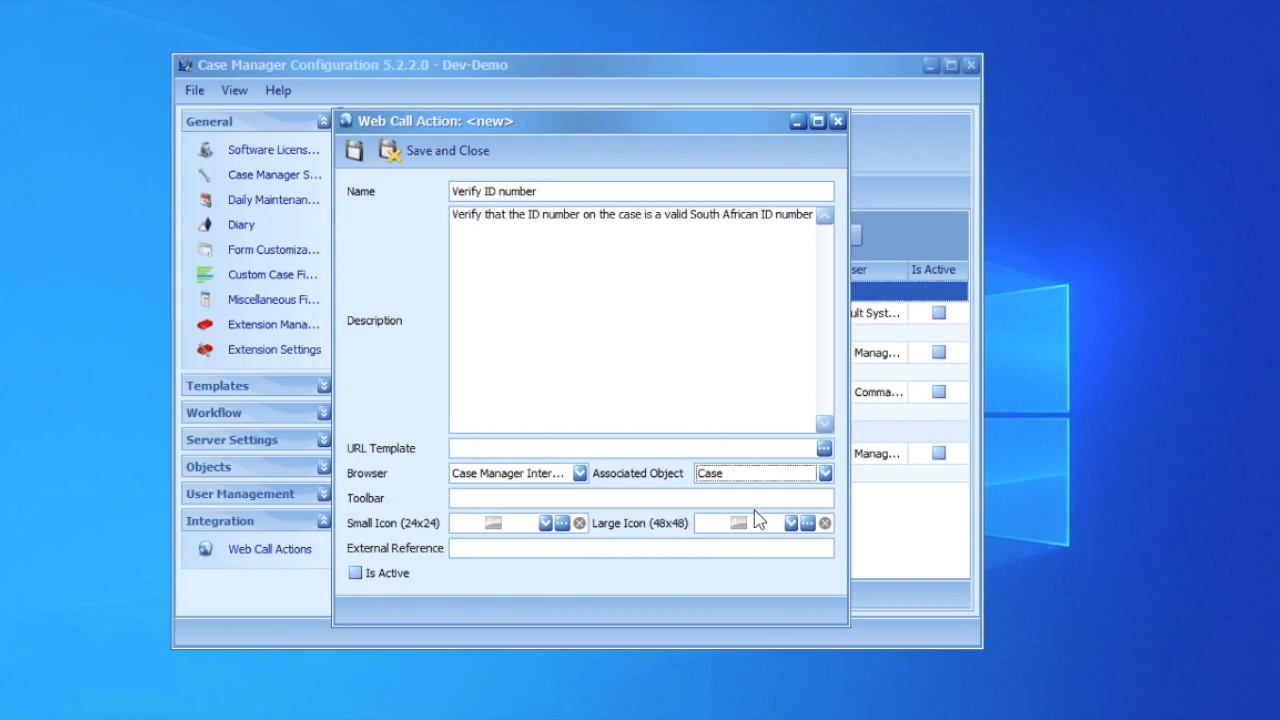
pyautogui.click(635, 495)
pyautogui.write('Web Calls')
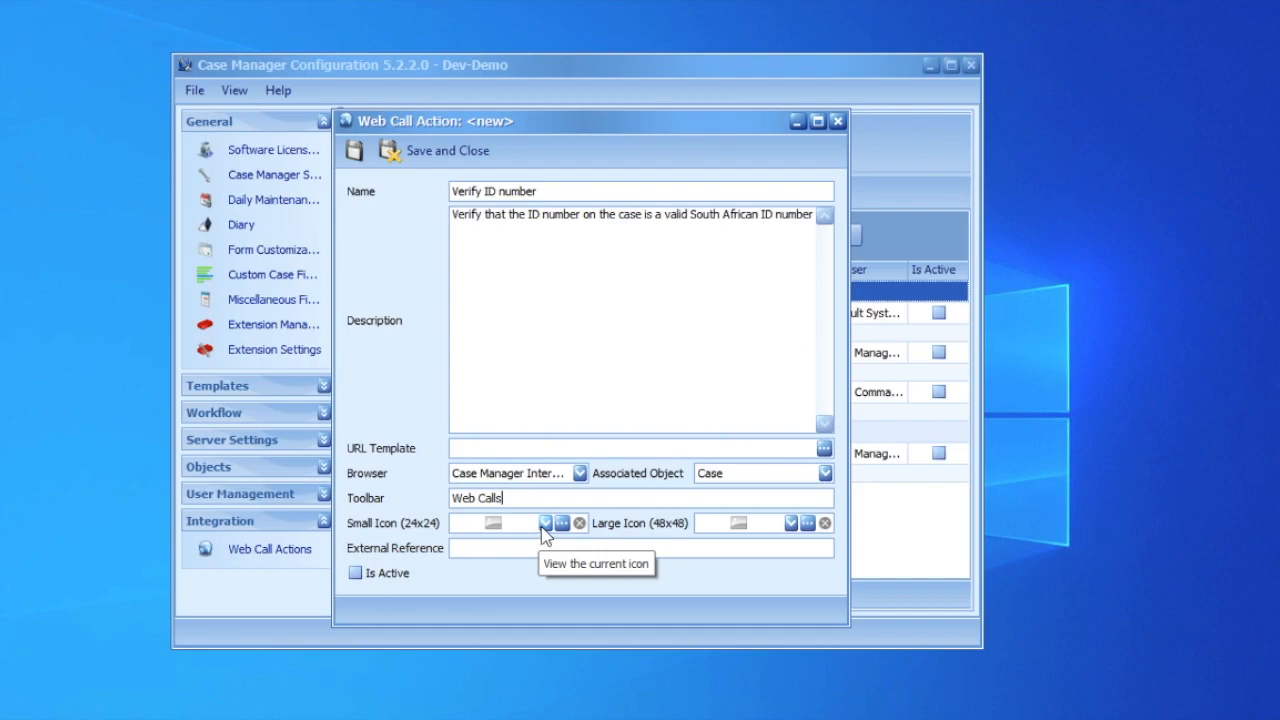
# Load verify-icon-12.png from the temp folder as the small icon.
pyautogui.click(545, 527)
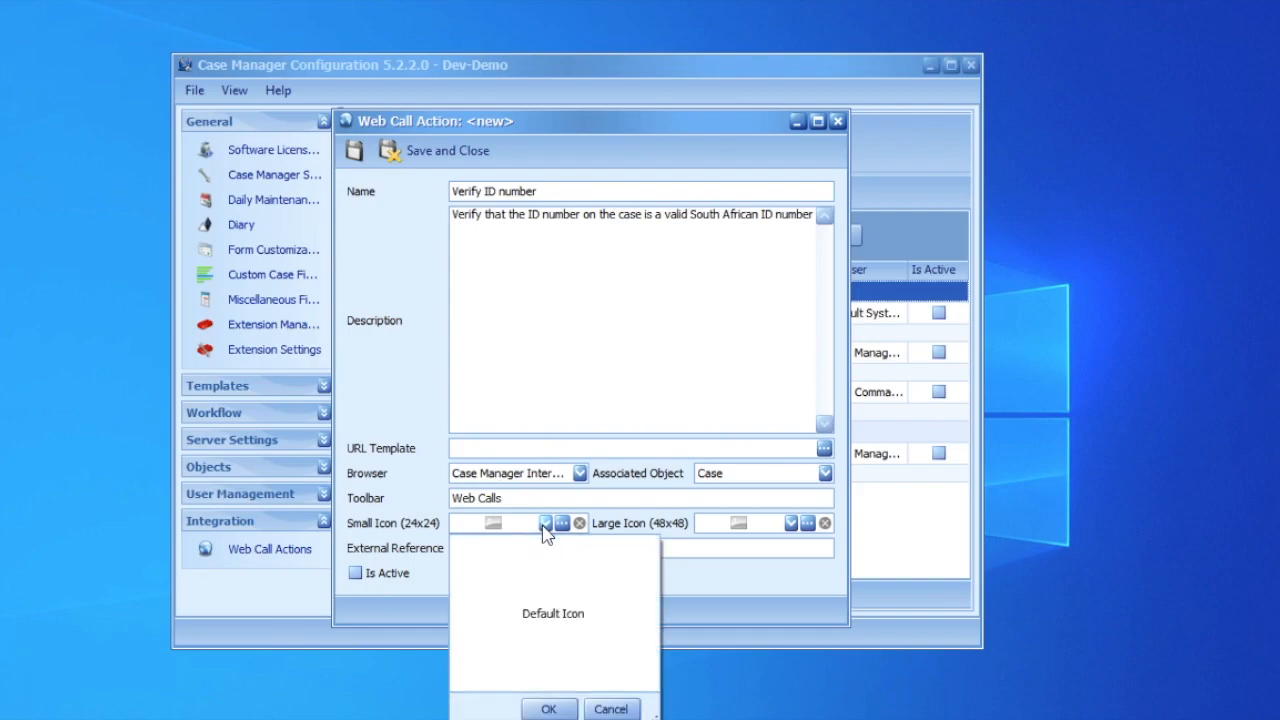
pyautogui.click(545, 527)
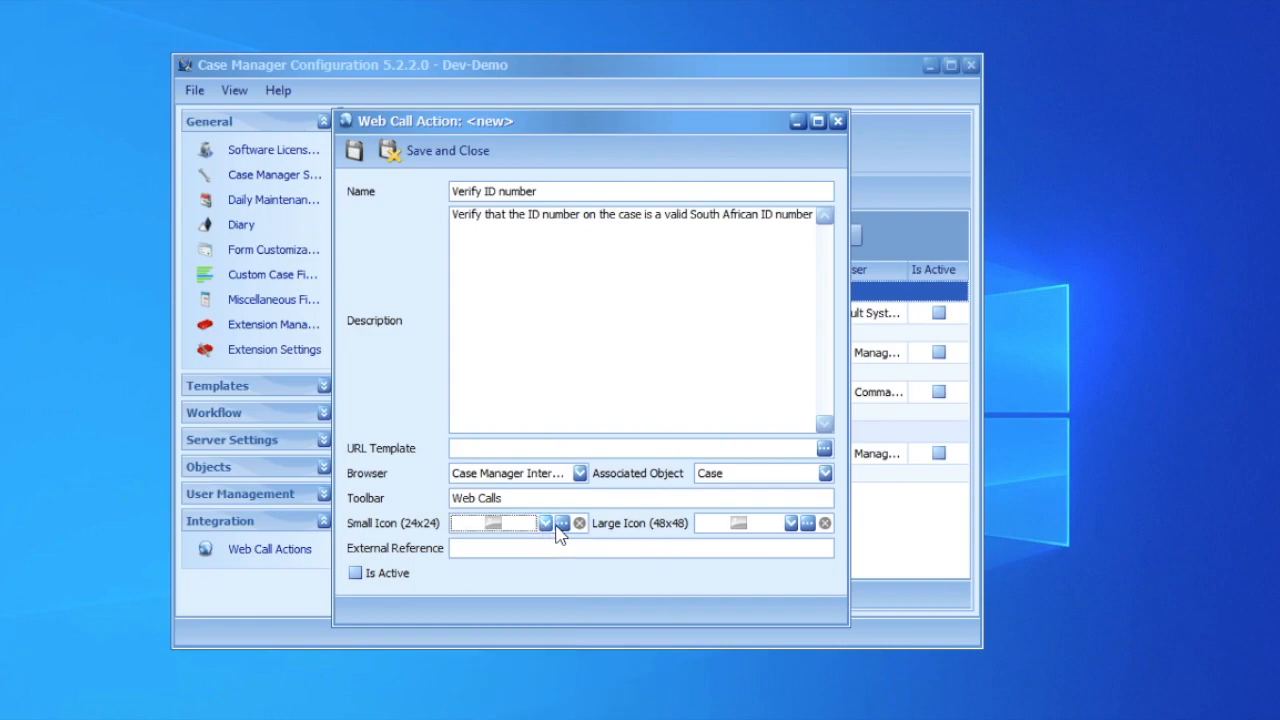
pyautogui.click(566, 525)
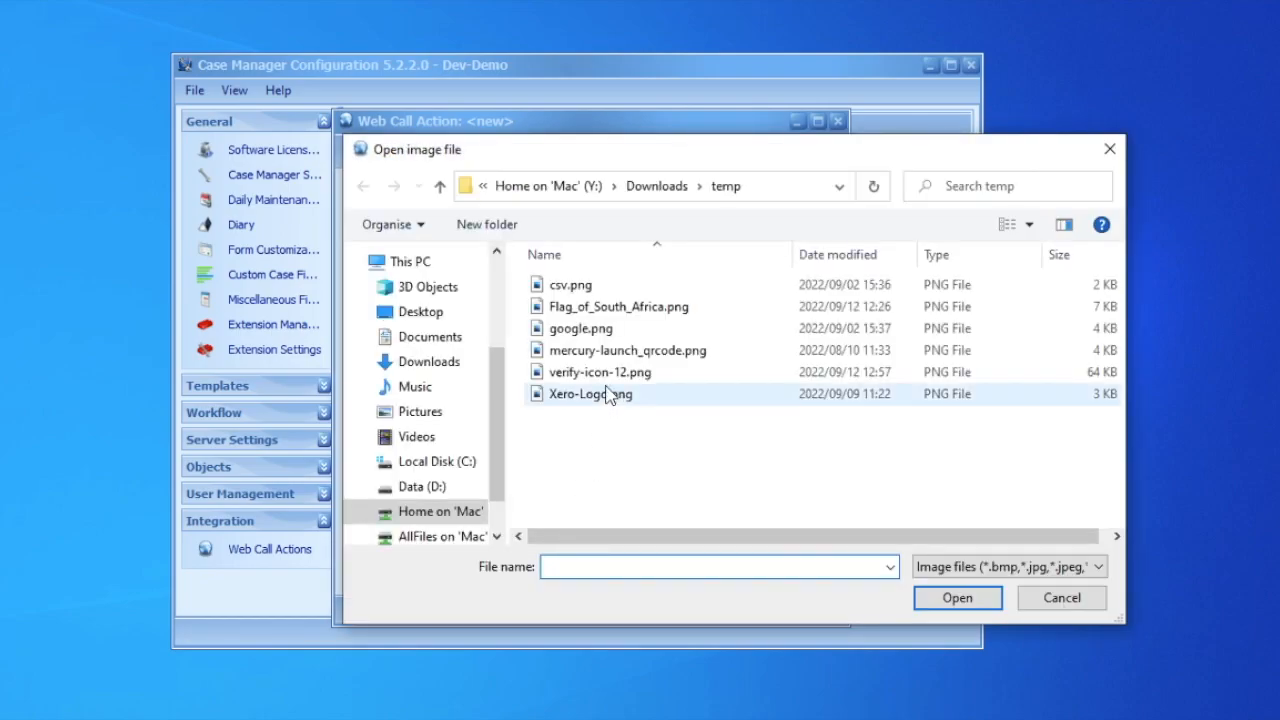
pyautogui.click(601, 372)
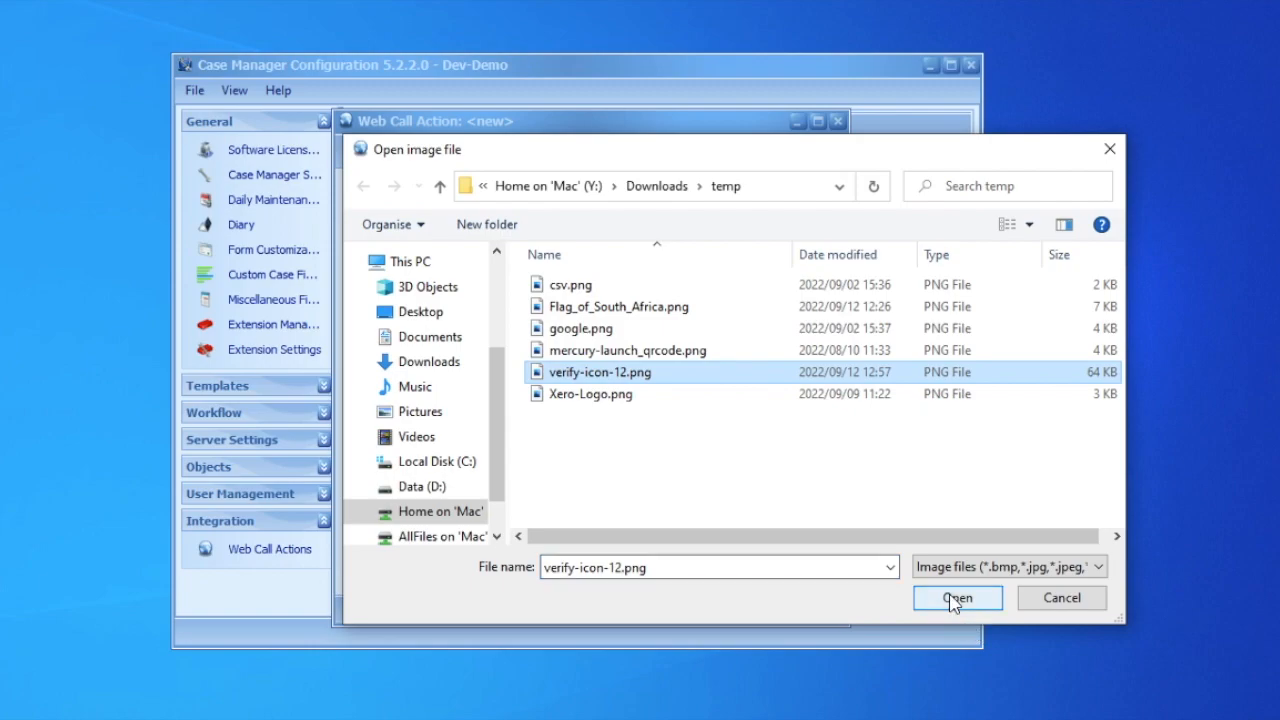
pyautogui.click(954, 598)
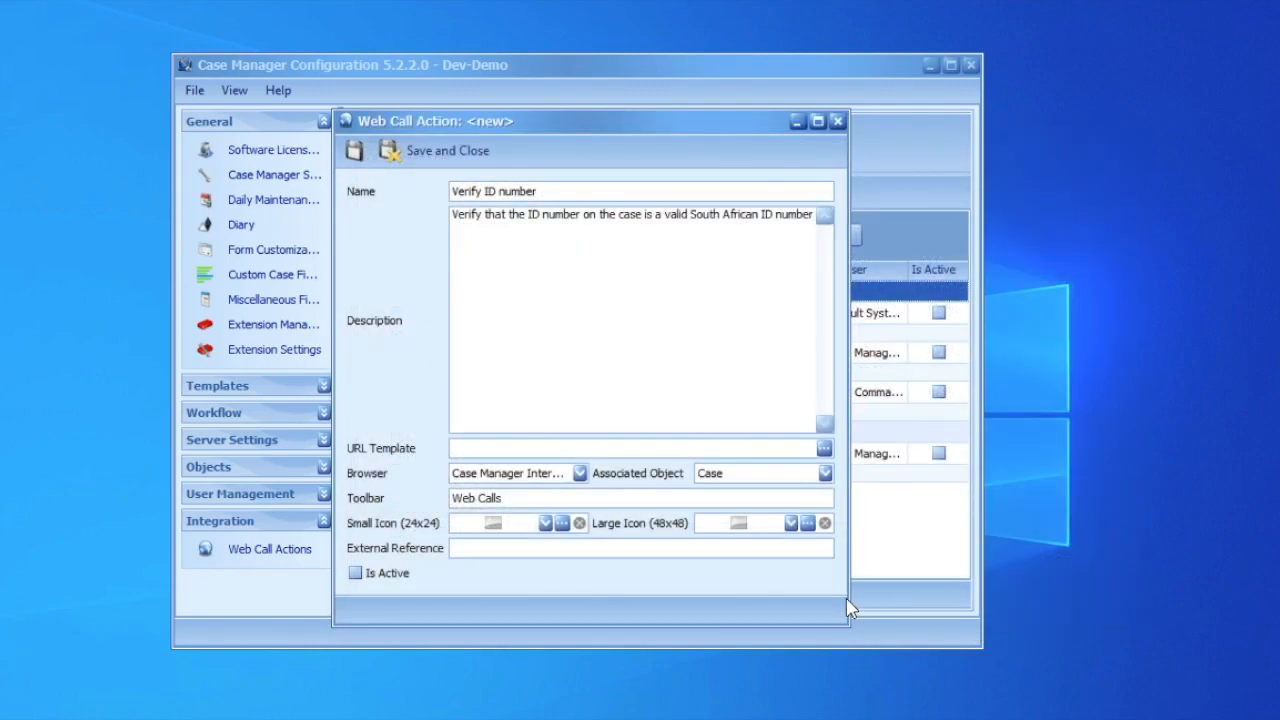
# Load verify-icon-12.png as the large icon and preview it.
pyautogui.click(807, 523)
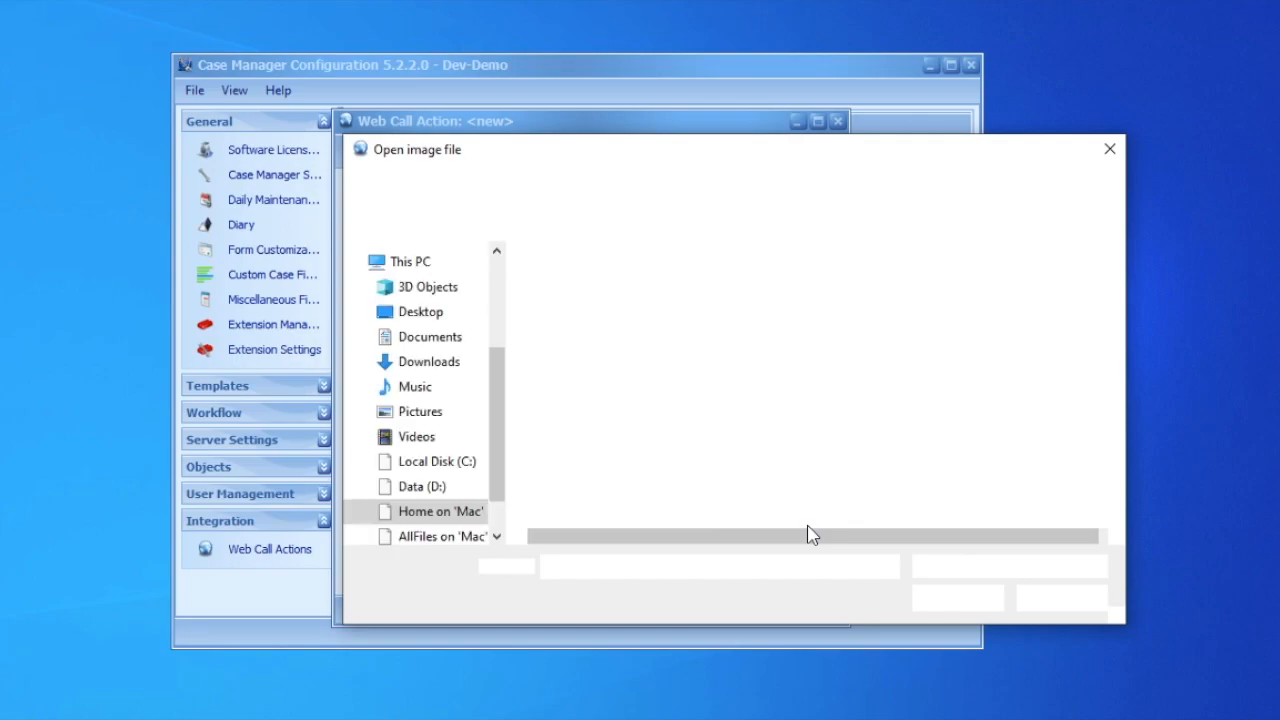
pyautogui.click(607, 375)
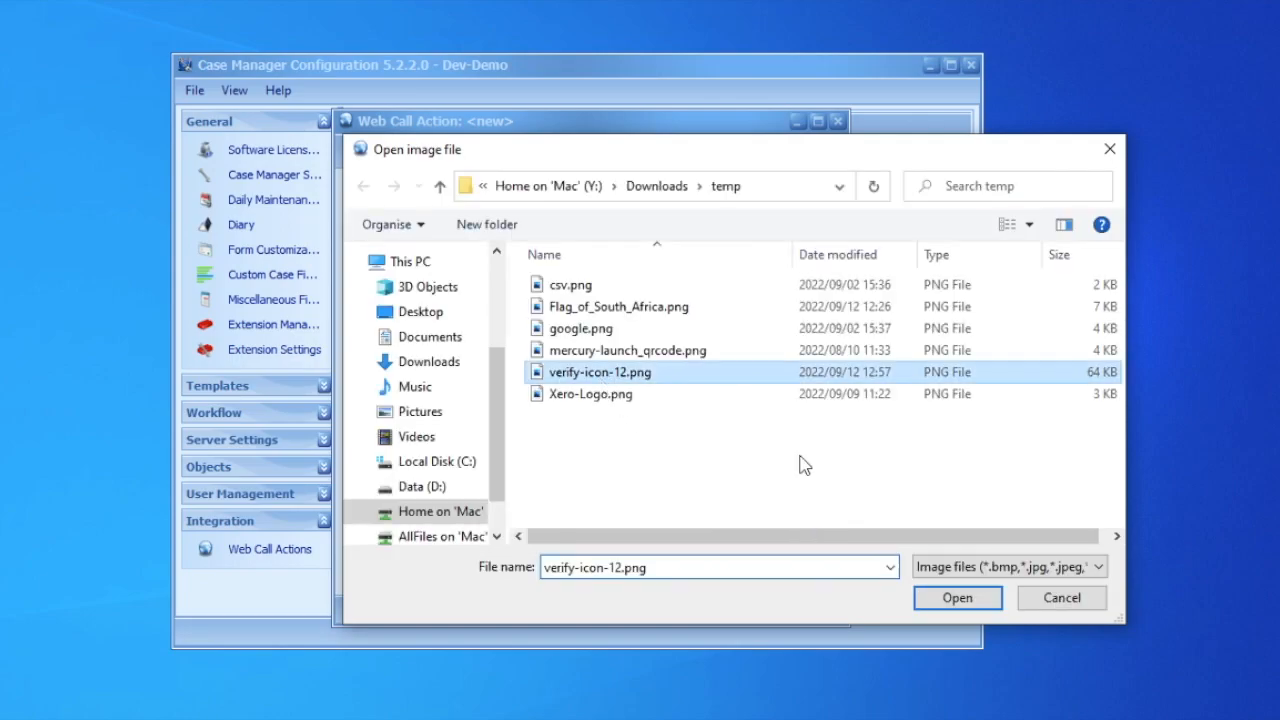
pyautogui.click(962, 598)
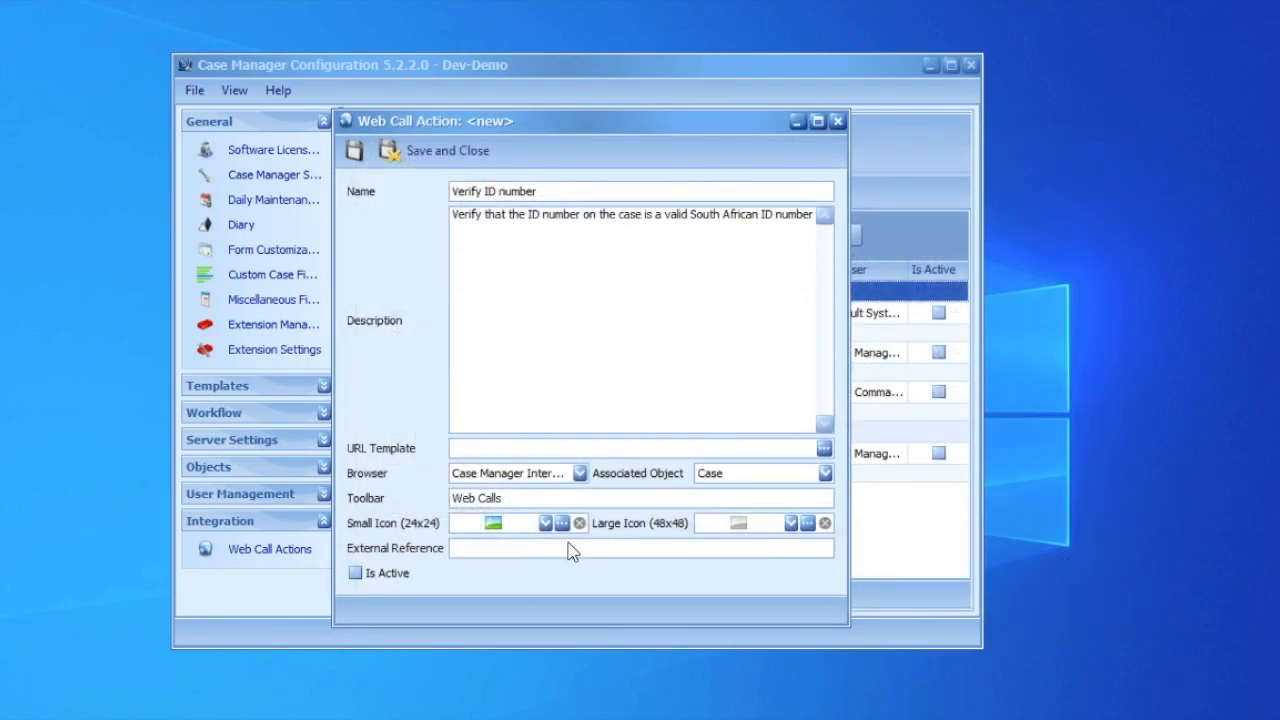
pyautogui.click(790, 523)
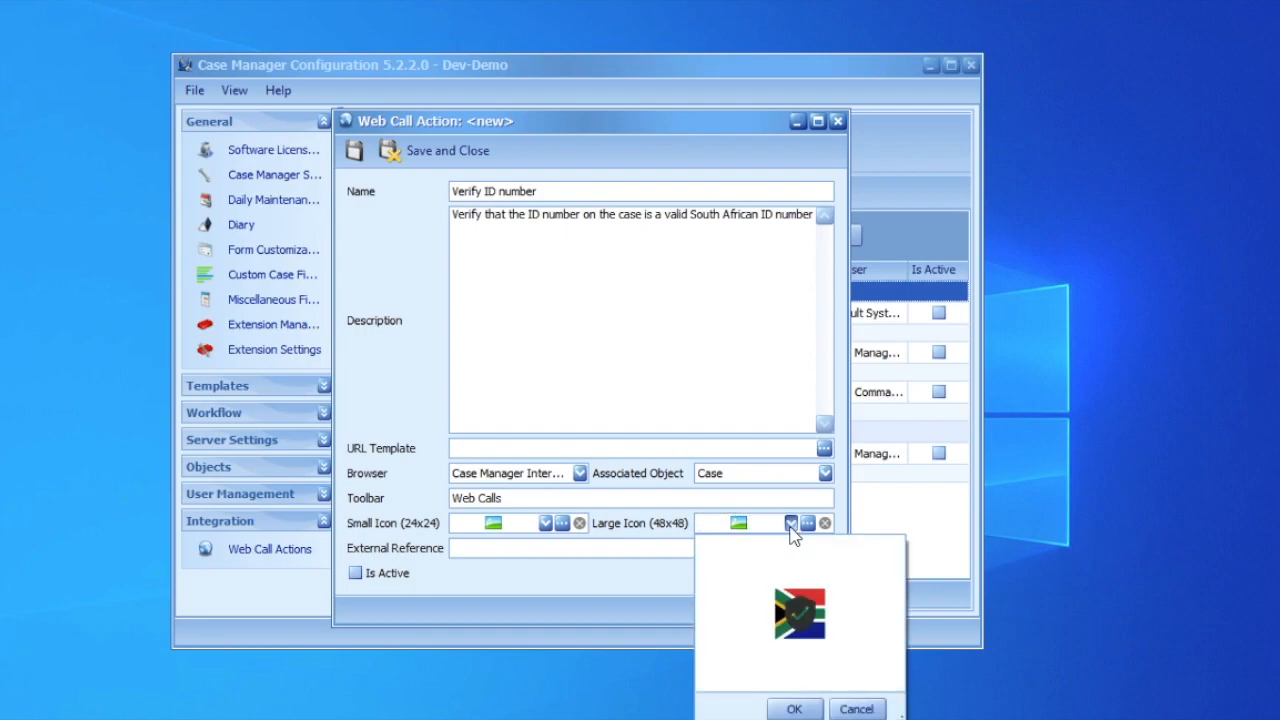
pyautogui.click(790, 523)
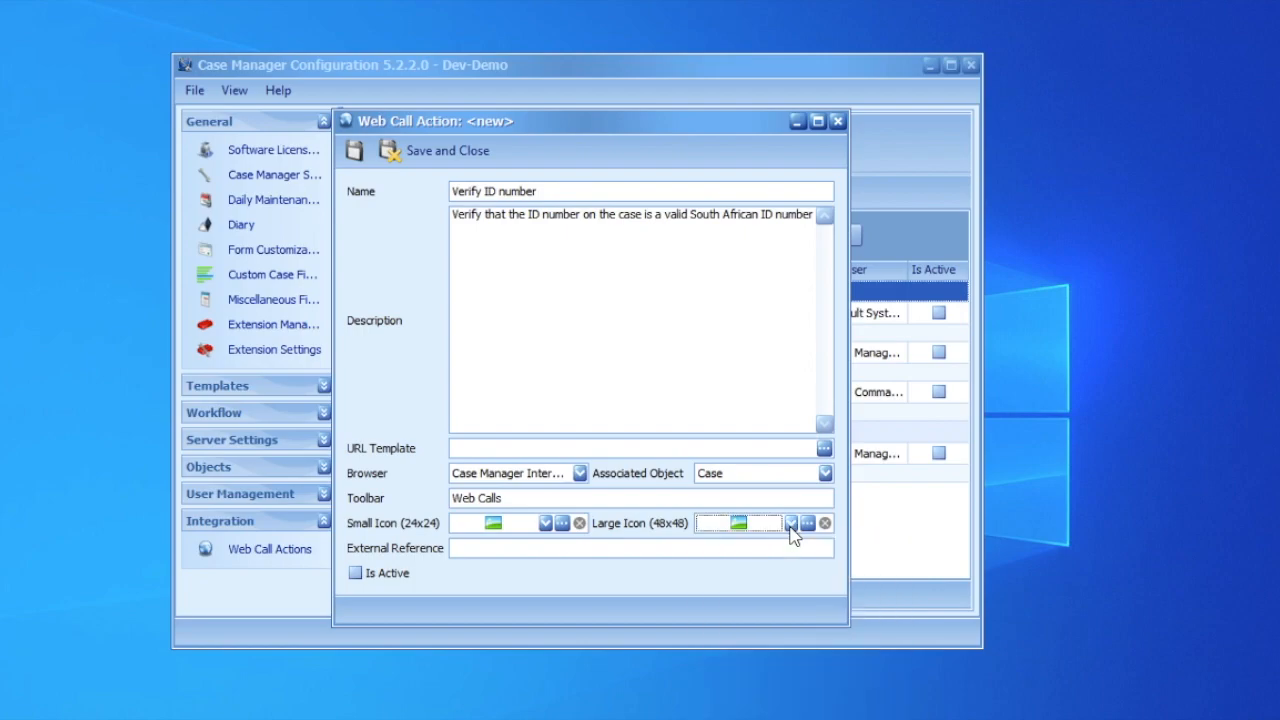
# Set the external reference to Verify-SAID and mark the action as active.
pyautogui.click(696, 549)
pyautogui.write('VErify-SAID')
pyautogui.press('Left')
pyautogui.press('Left')
pyautogui.press('Left')
pyautogui.press('Left')
pyautogui.press('Left')
pyautogui.press('Left')
pyautogui.press('Left')
pyautogui.press('Left')
pyautogui.press('BackSpace')
pyautogui.write('e')
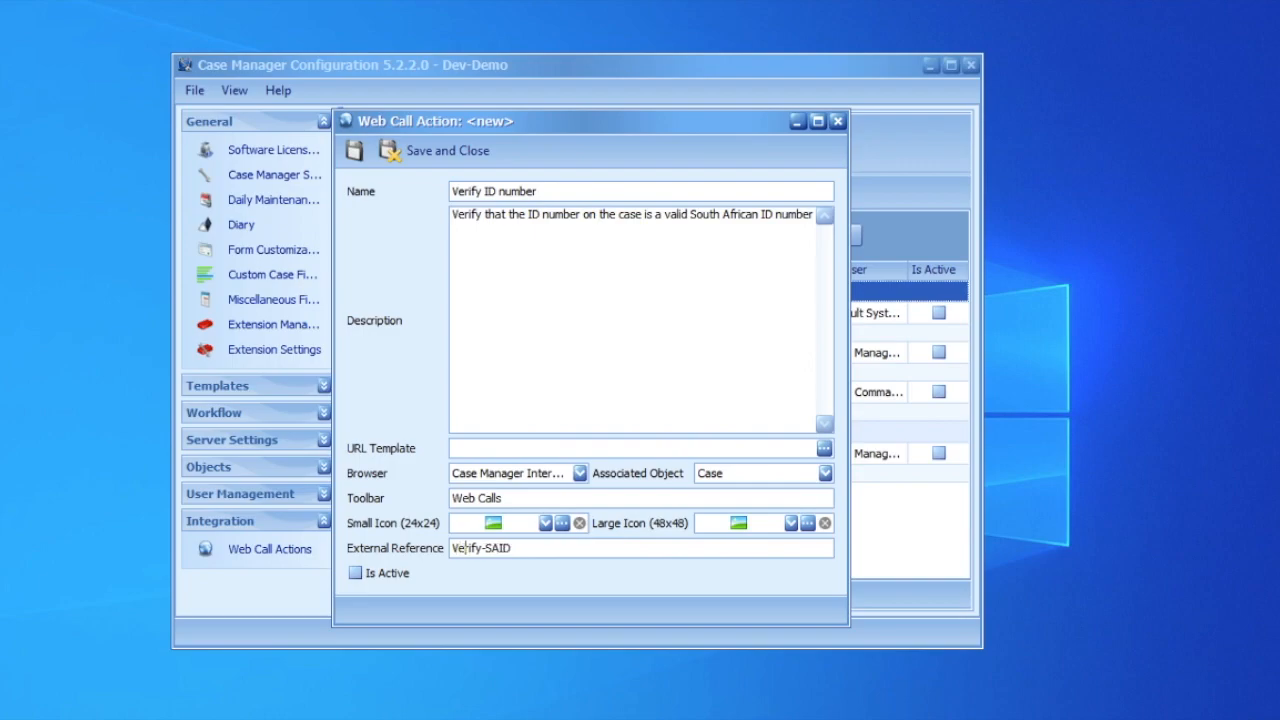
pyautogui.click(357, 576)
pyautogui.click(824, 450)
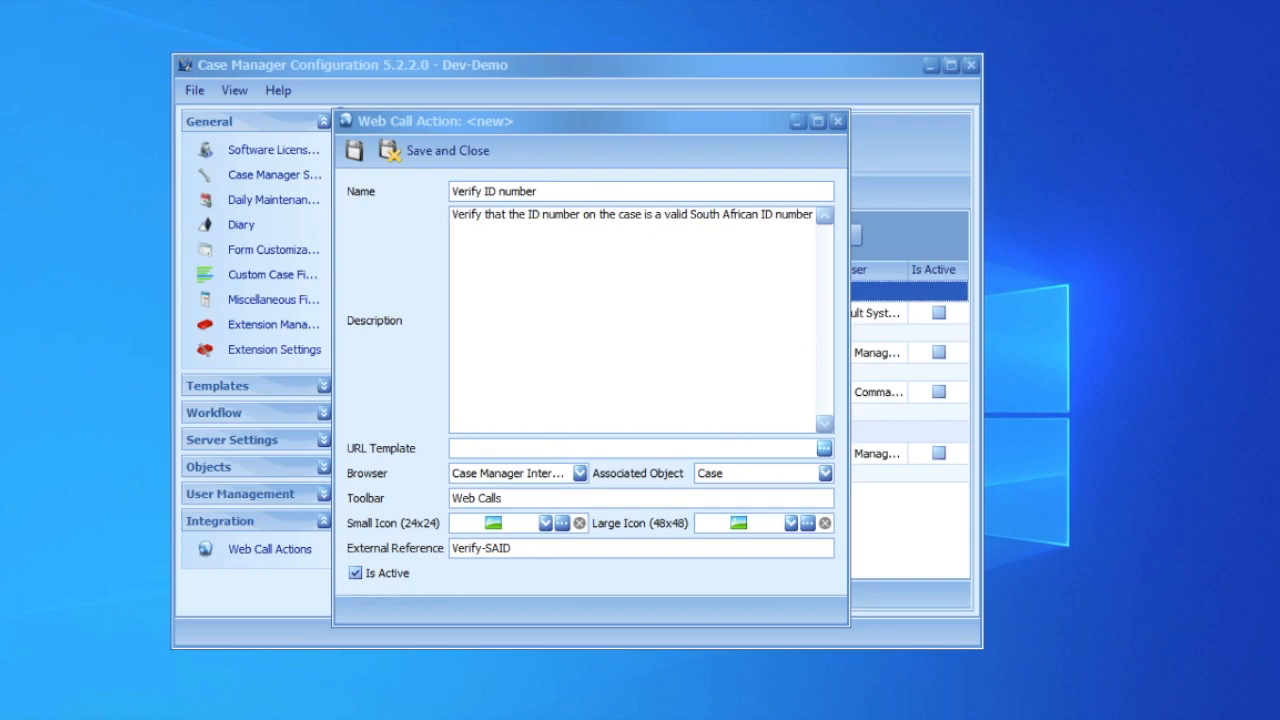
pyautogui.moveTo(1053, 178); pyautogui.dragTo(733, 145)
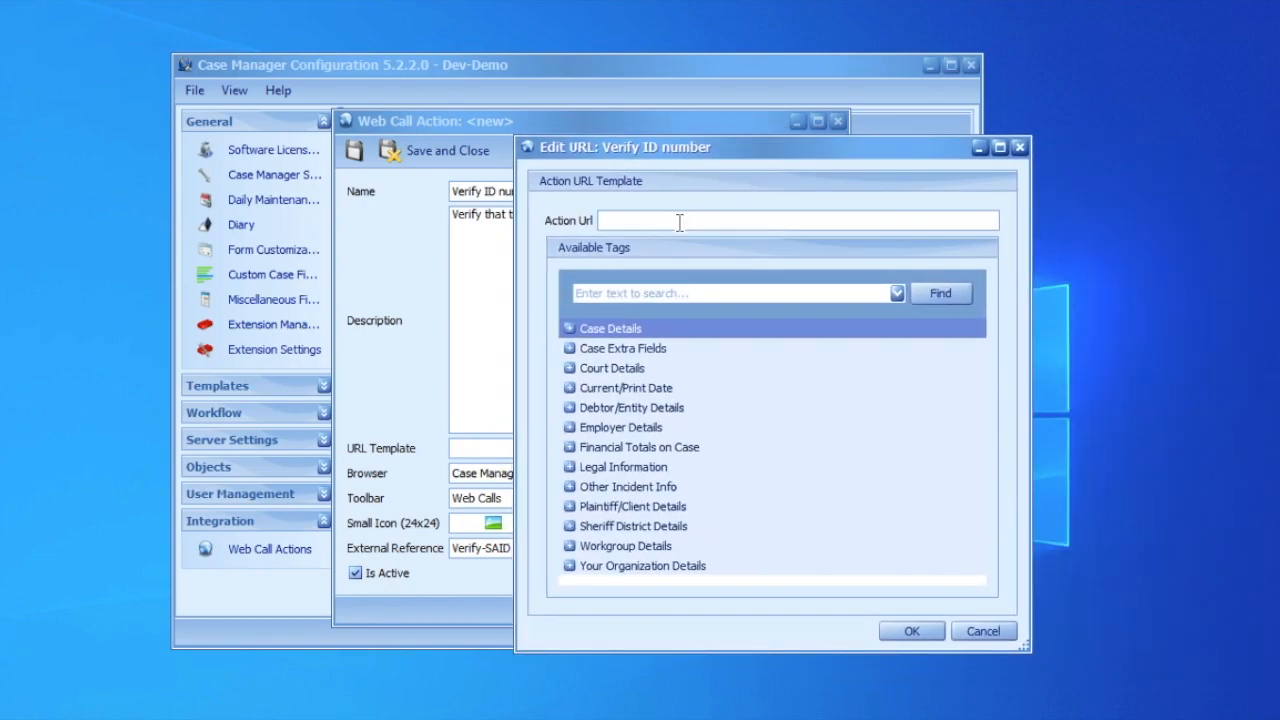
pyautogui.write('http://www.checkid.co.za?id=')
pyautogui.click(569, 409)
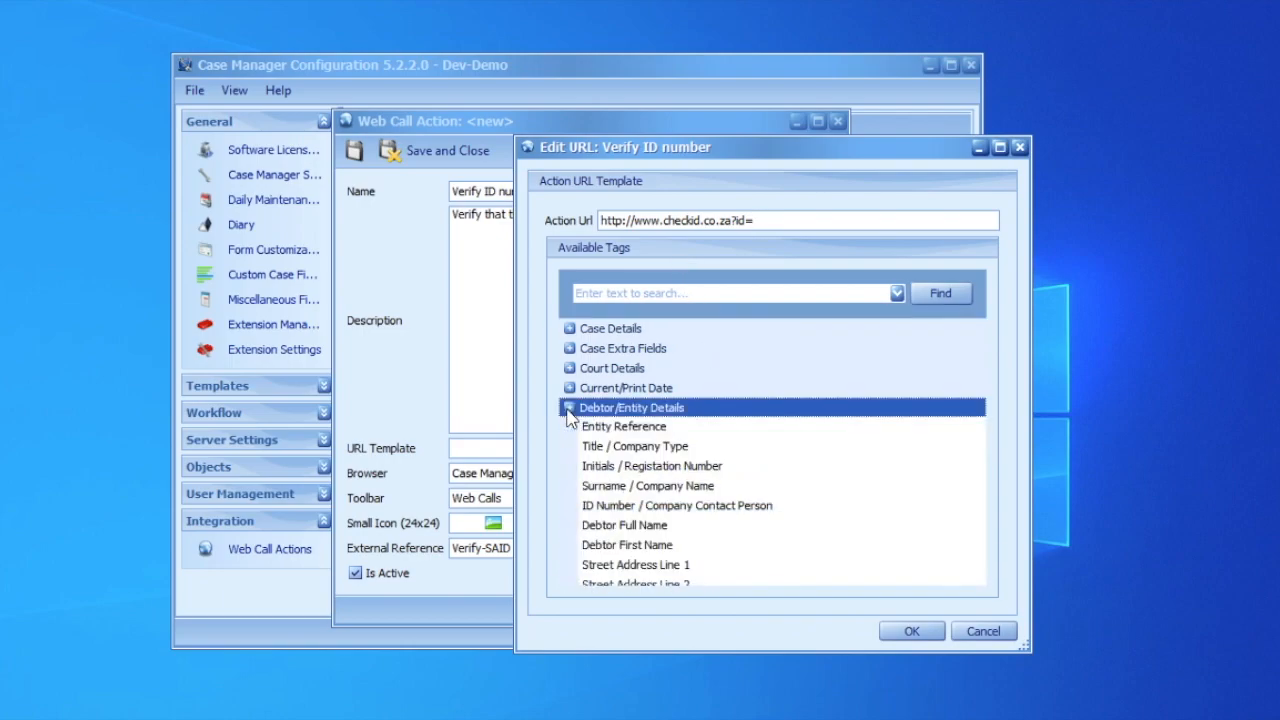
pyautogui.doubleClick(617, 507)
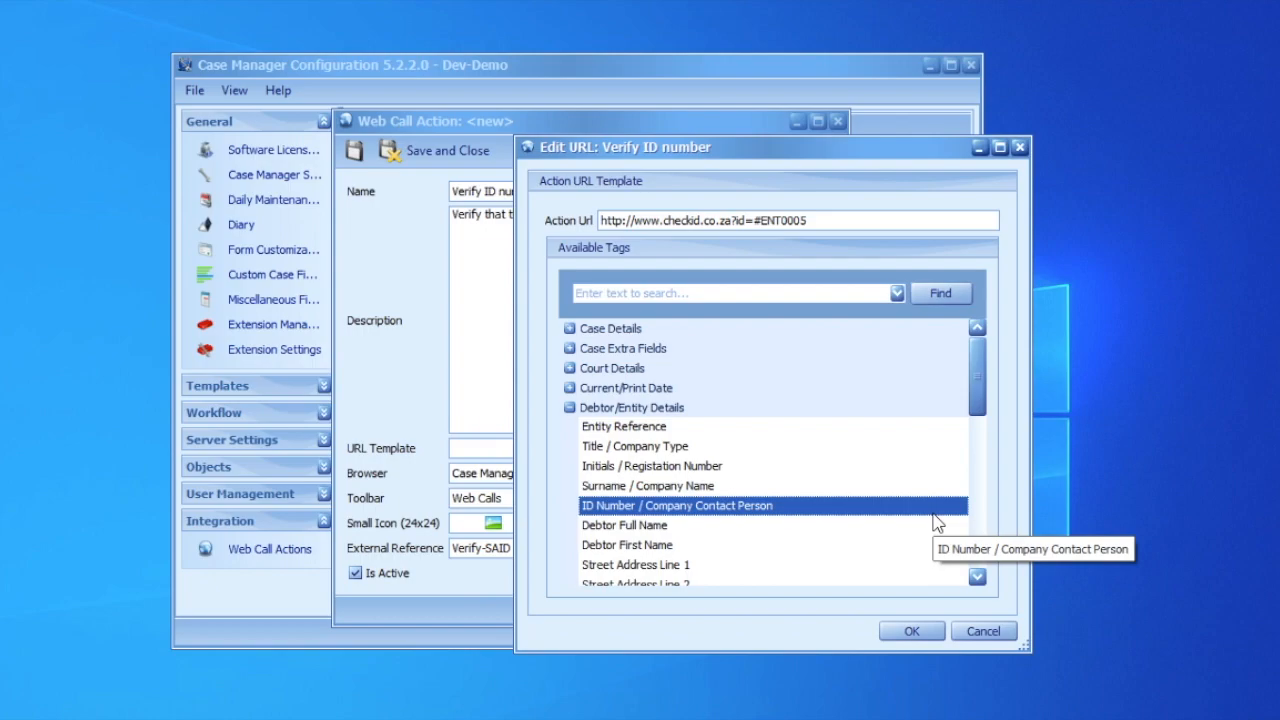
pyautogui.click(910, 631)
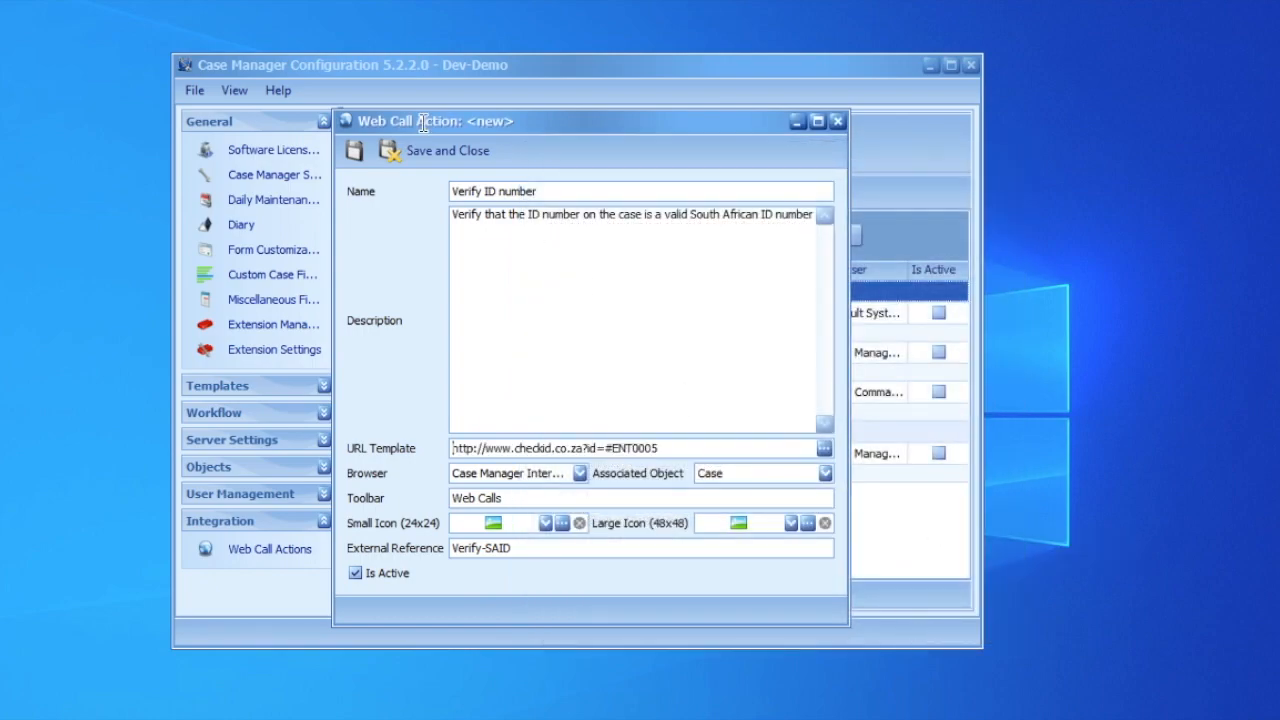
pyautogui.click(437, 160)
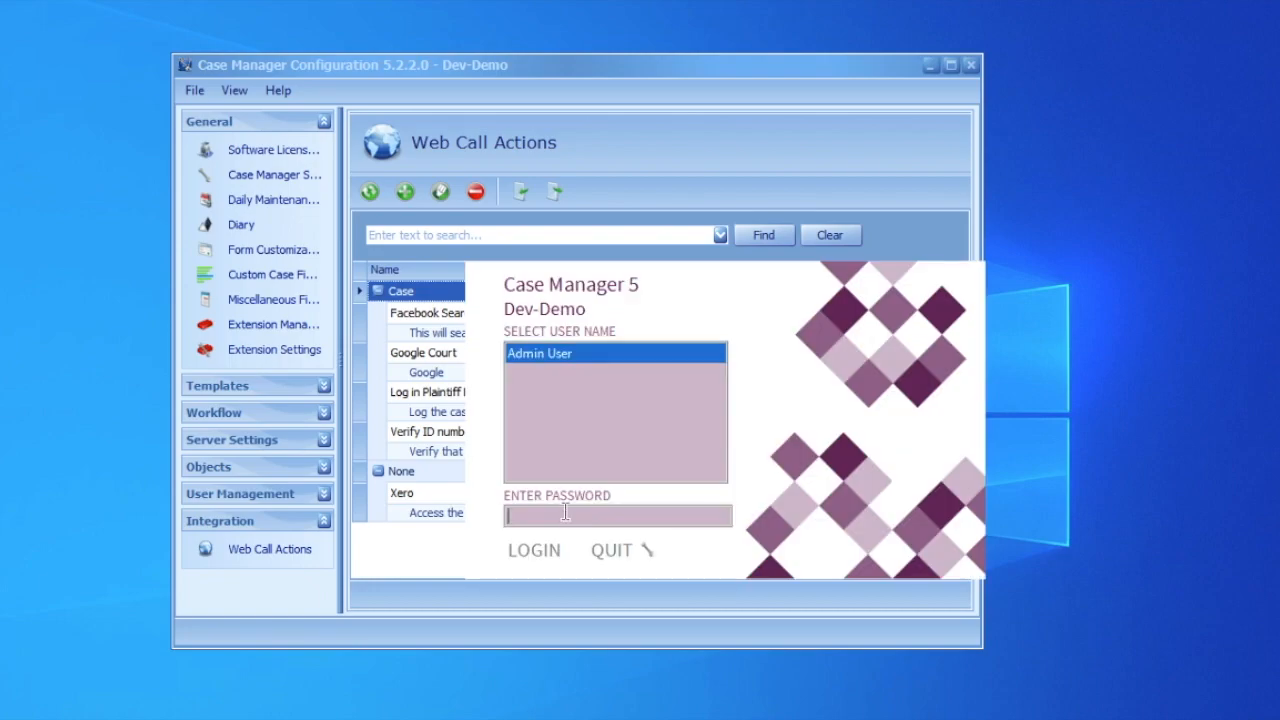
# Log in to Case Manager with the administrator account password.
pyautogui.write('***')
pyautogui.press('Return')
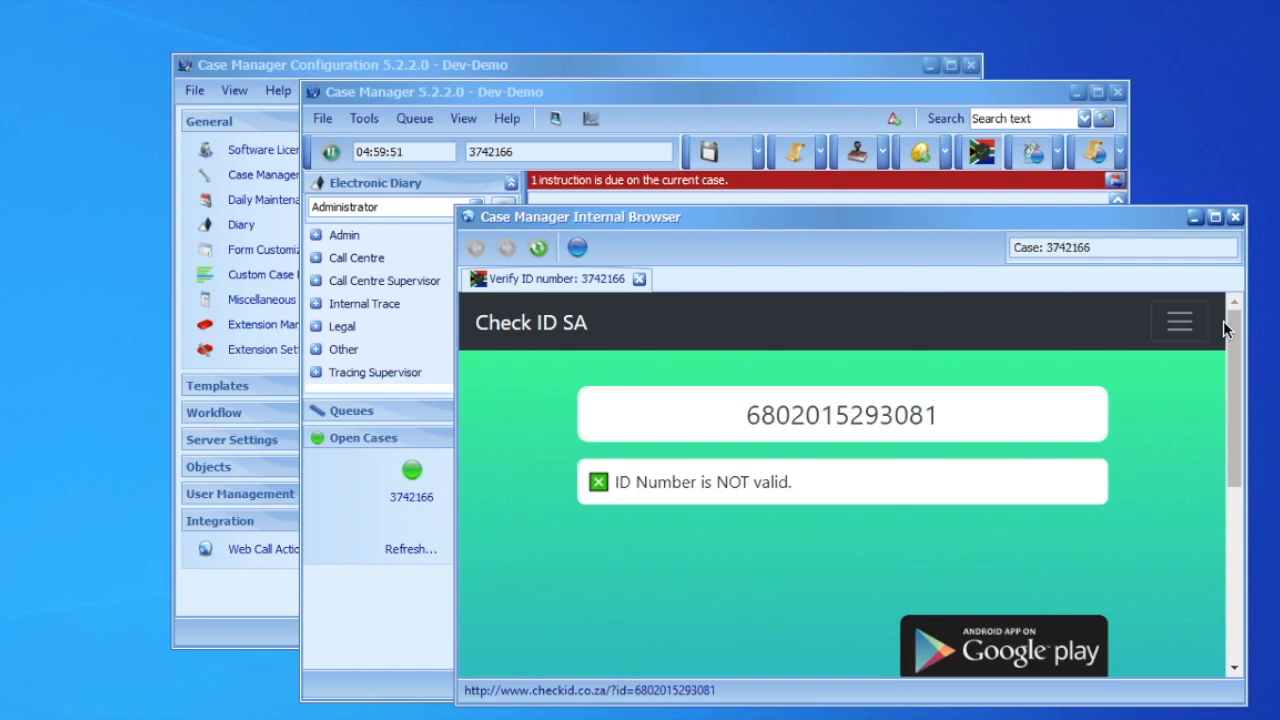
# Close the internal browser tab and exit Case Manager without closing the open case.
pyautogui.click(1236, 218)
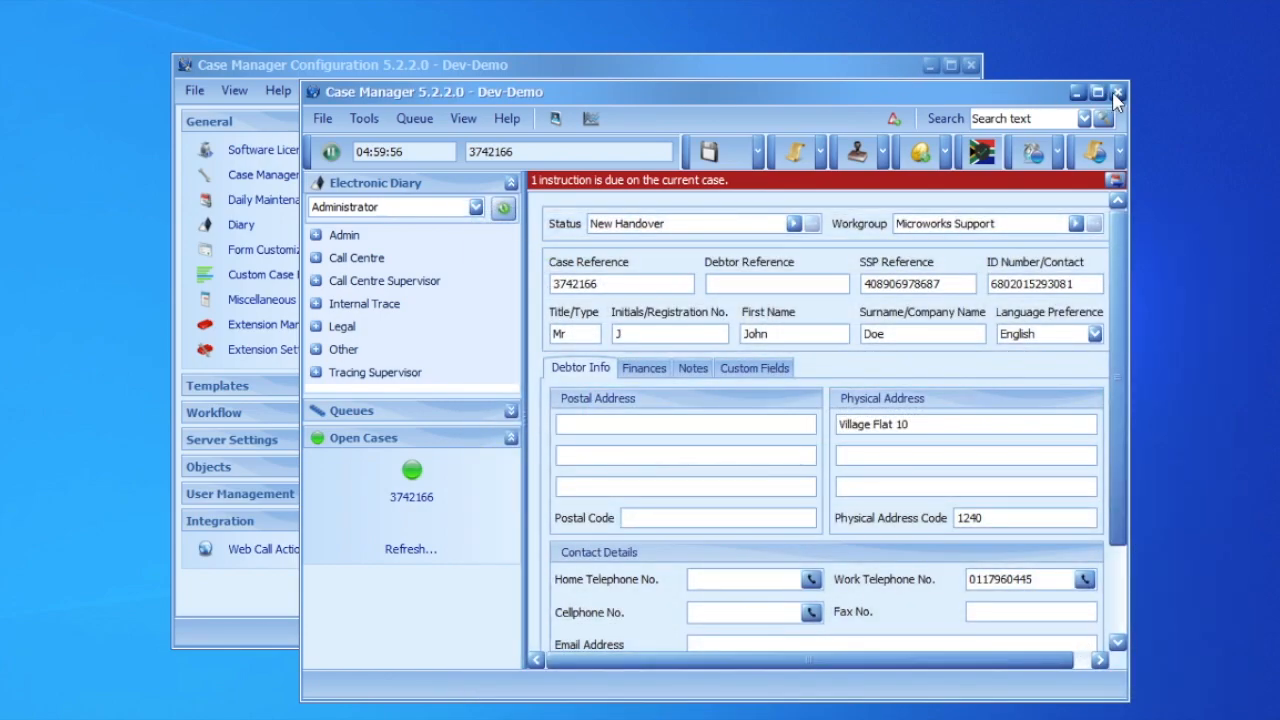
pyautogui.click(1115, 93)
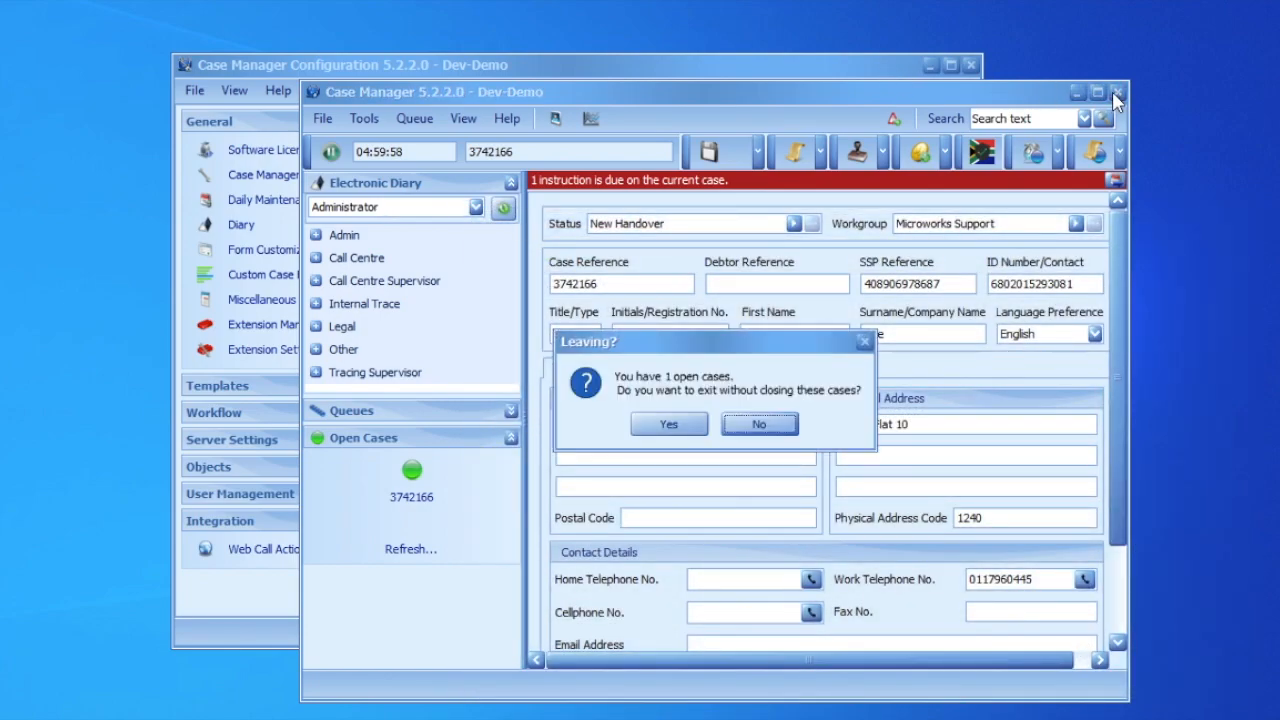
pyautogui.click(665, 424)
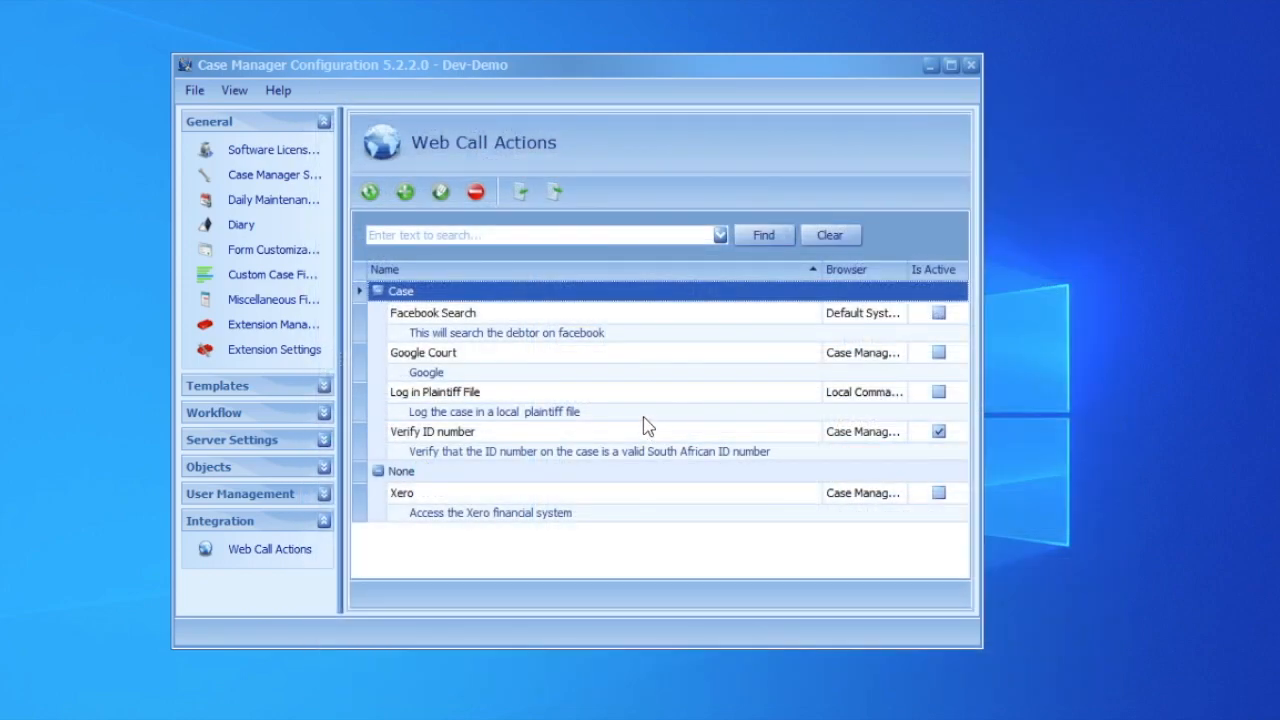
# Export the Verify ID number web call action as verify-said.
pyautogui.click(497, 438)
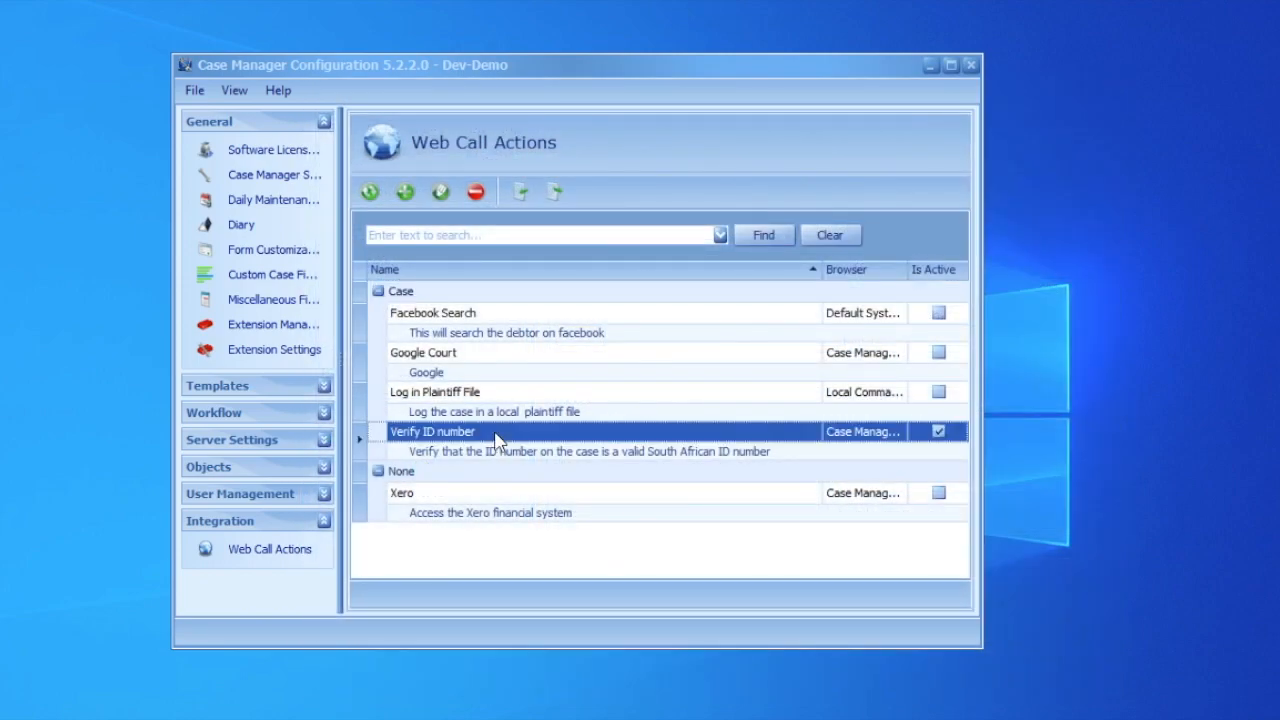
pyautogui.click(556, 196)
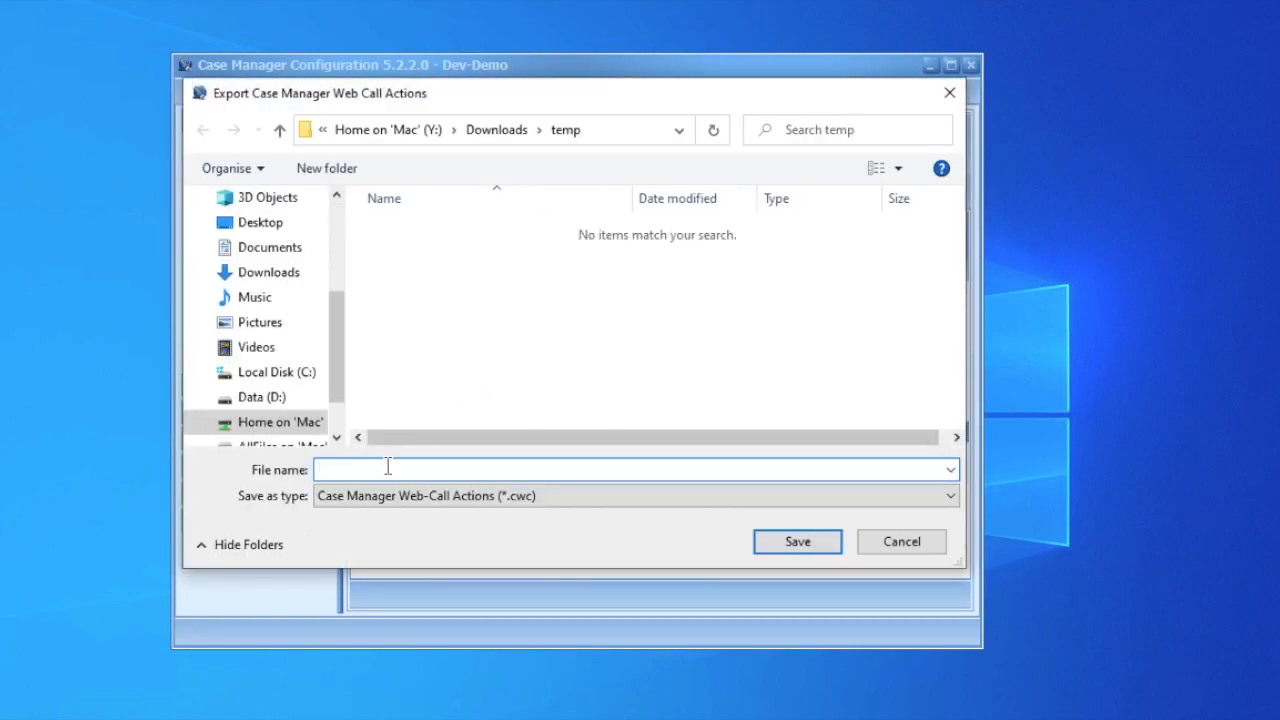
pyautogui.write('verify-said')
pyautogui.press('Return')
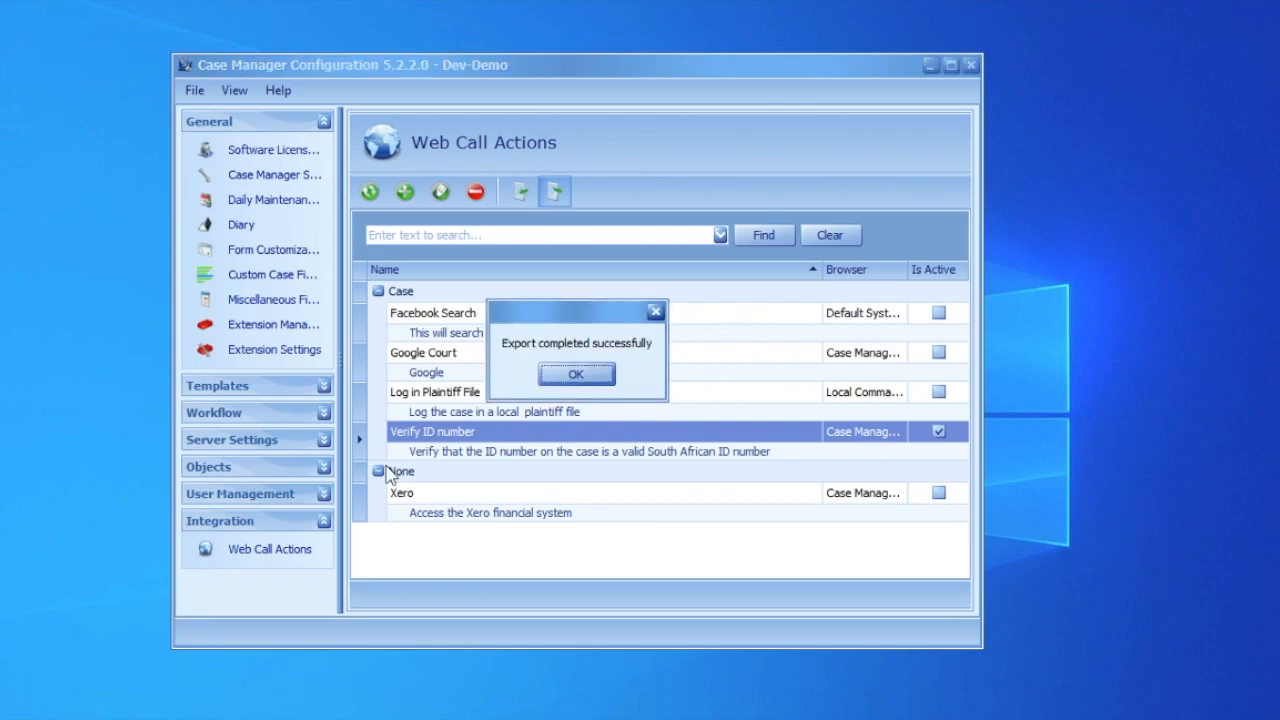
pyautogui.click(577, 374)
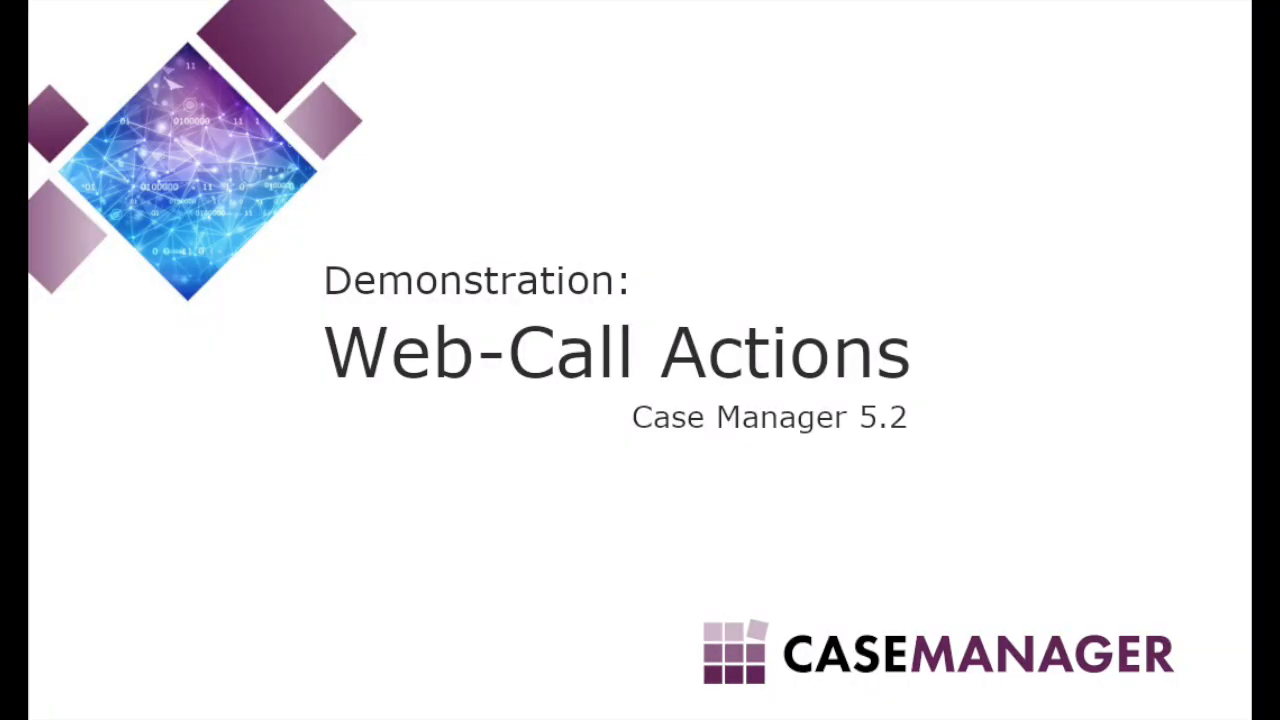